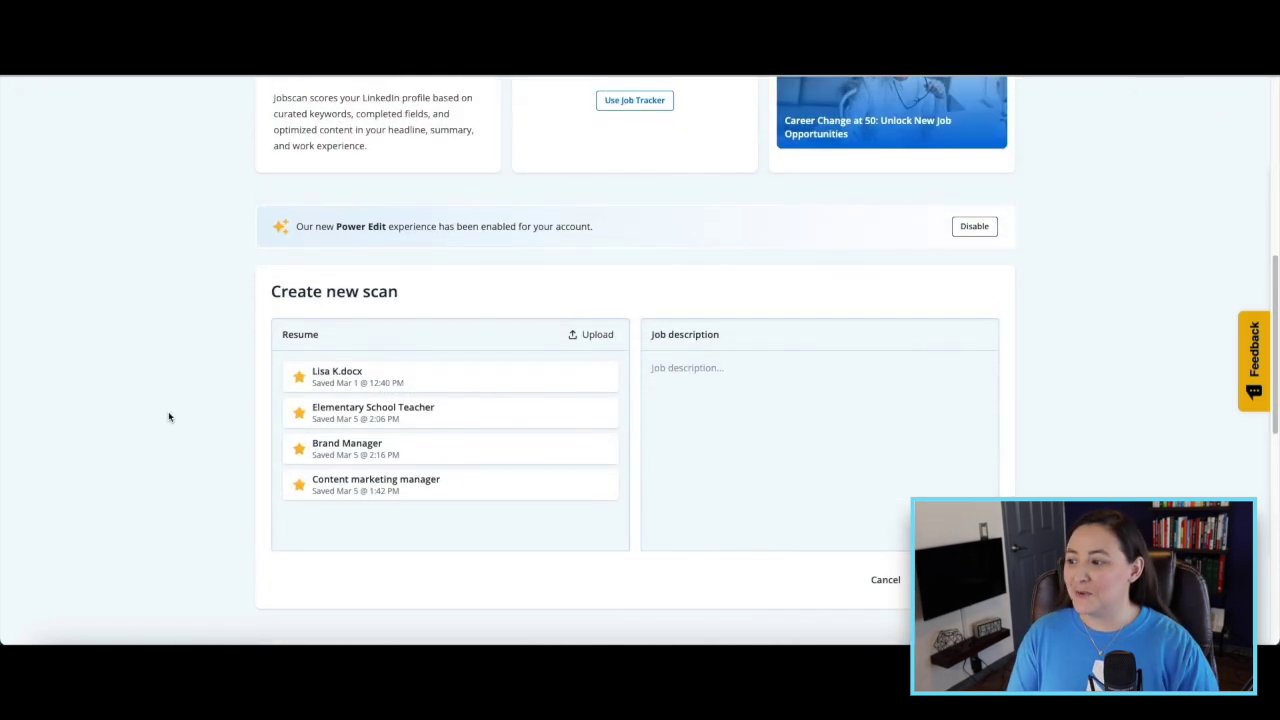
Pick the Content marketing manager resume, paste the job posting, and run a Power Edit scan
scroll(171, 428, down, 1)
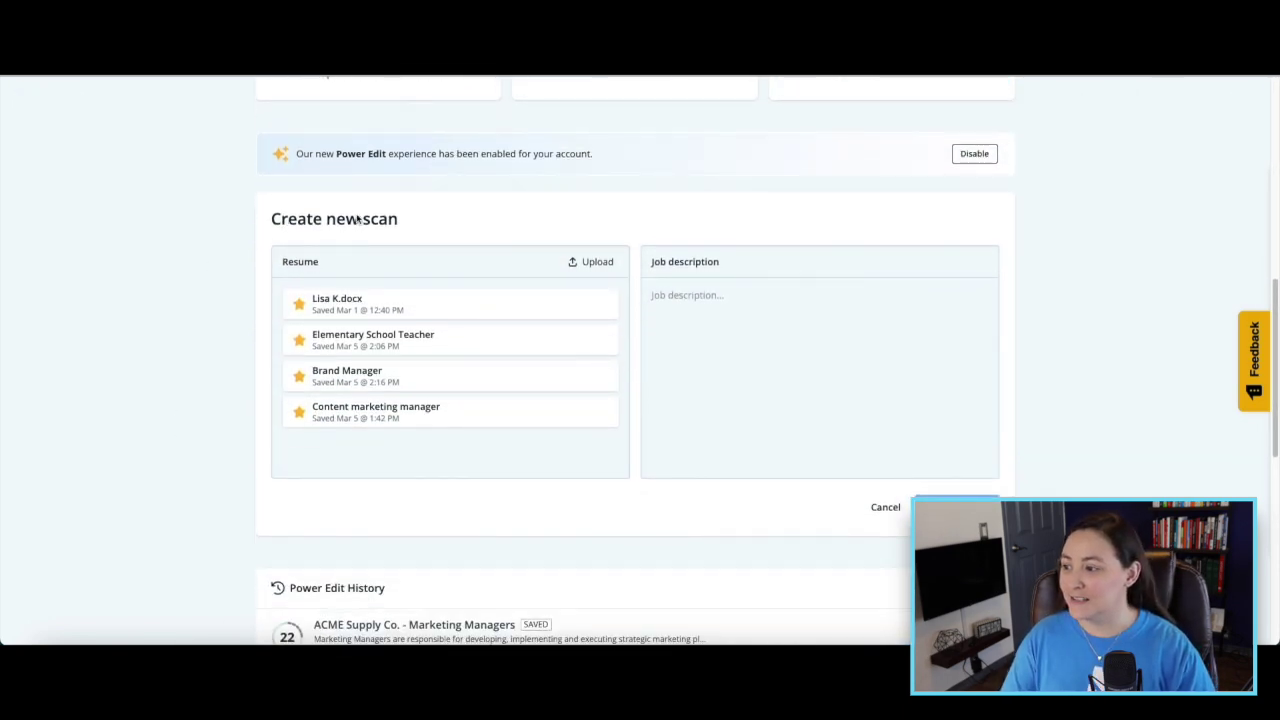
scroll(212, 274, down, 3)
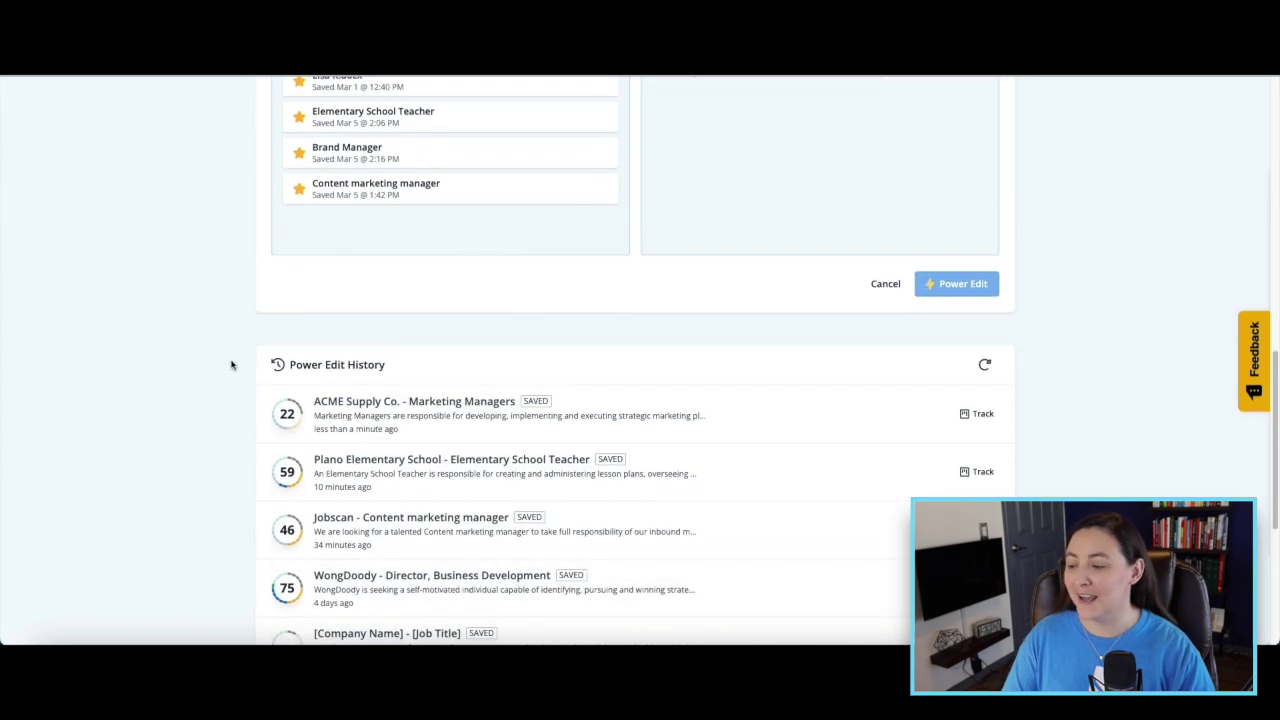
scroll(228, 299, up, 1)
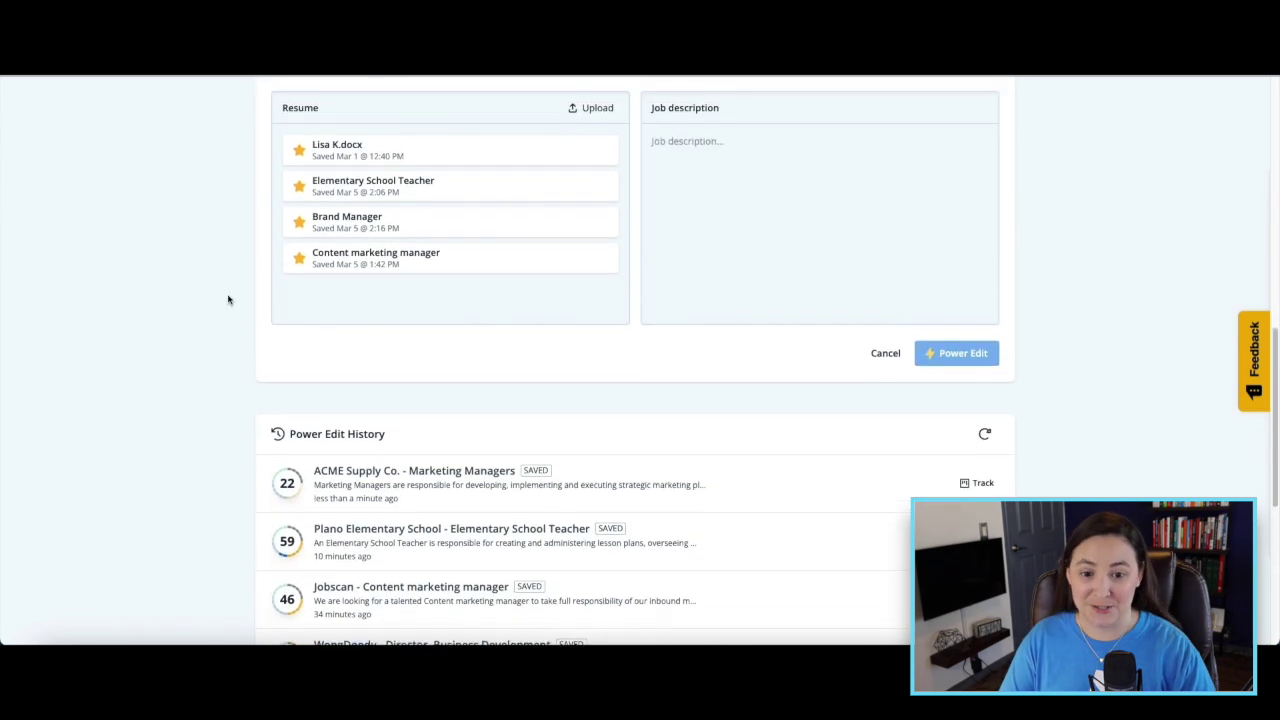
scroll(228, 299, up, 1)
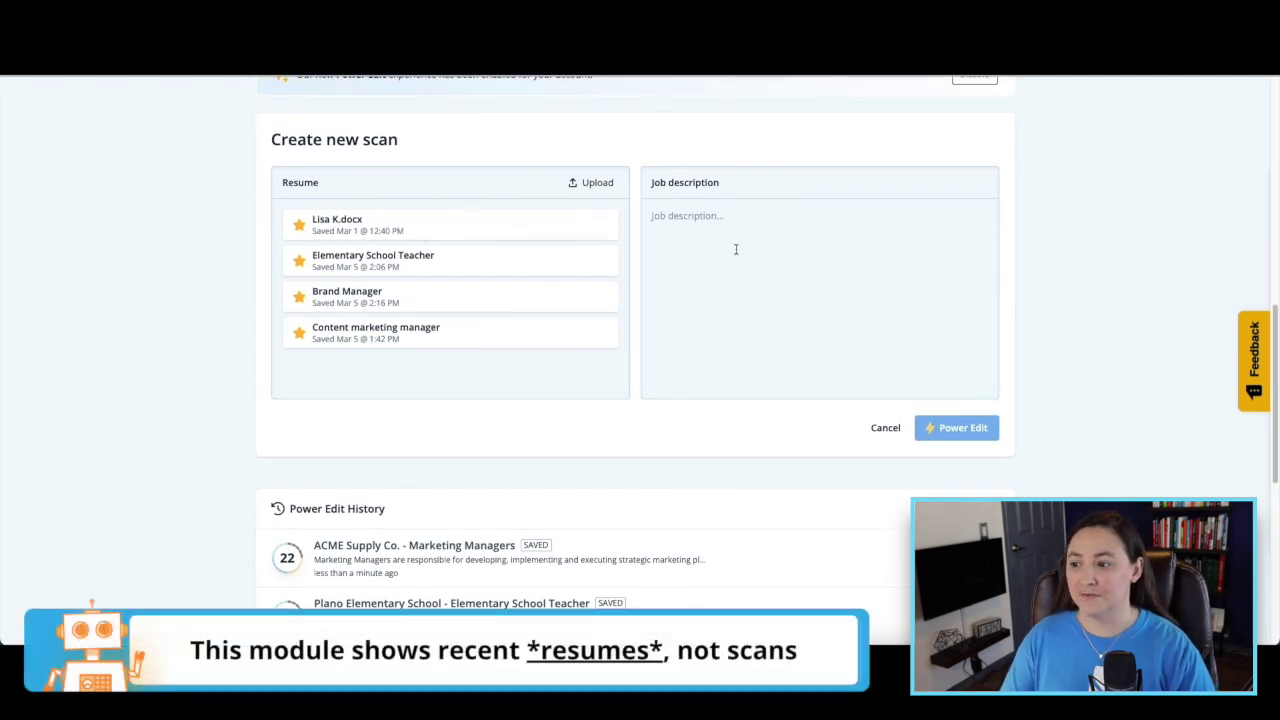
scroll(326, 340, up, 1)
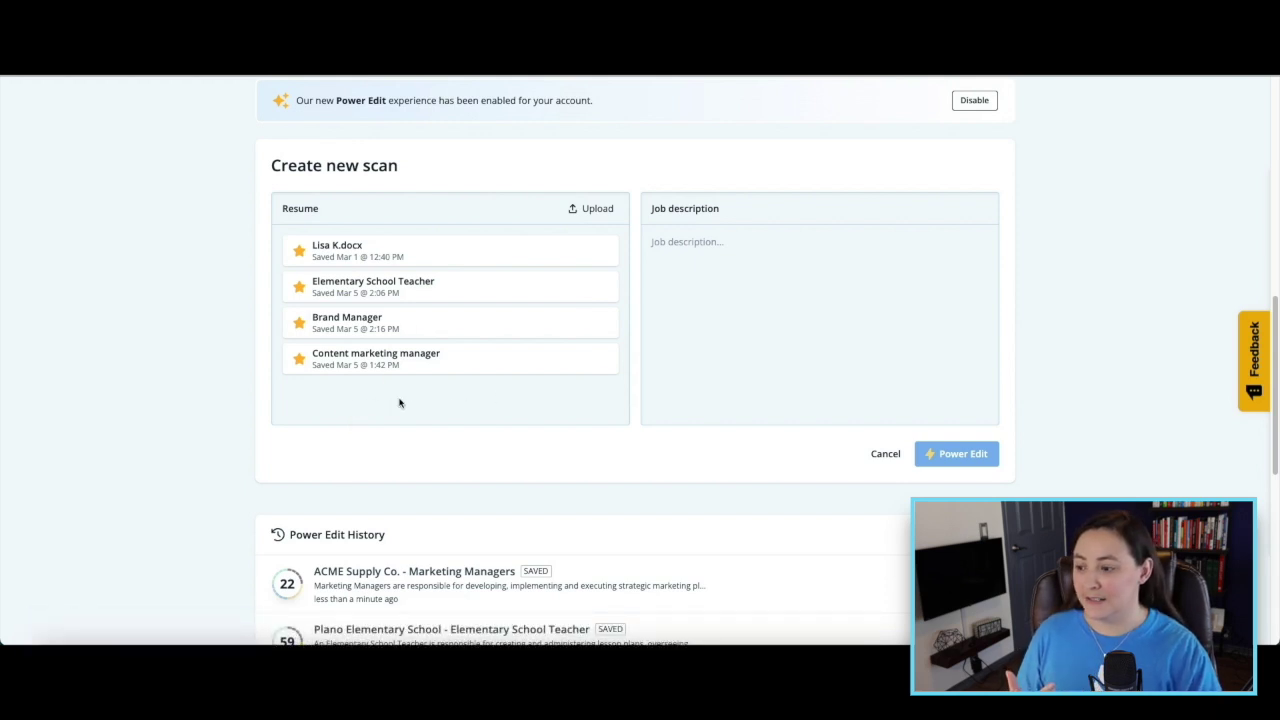
scroll(535, 278, down, 1)
scroll(535, 278, up, 1)
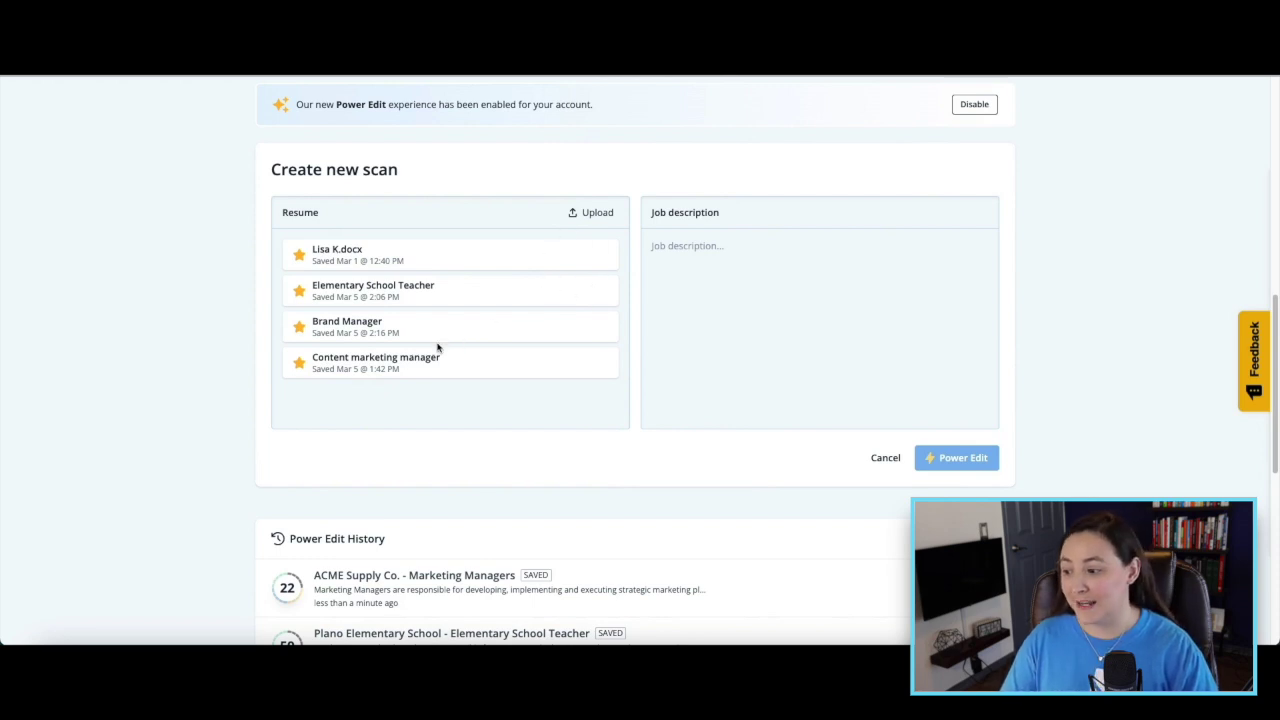
scroll(450, 317, up, 1)
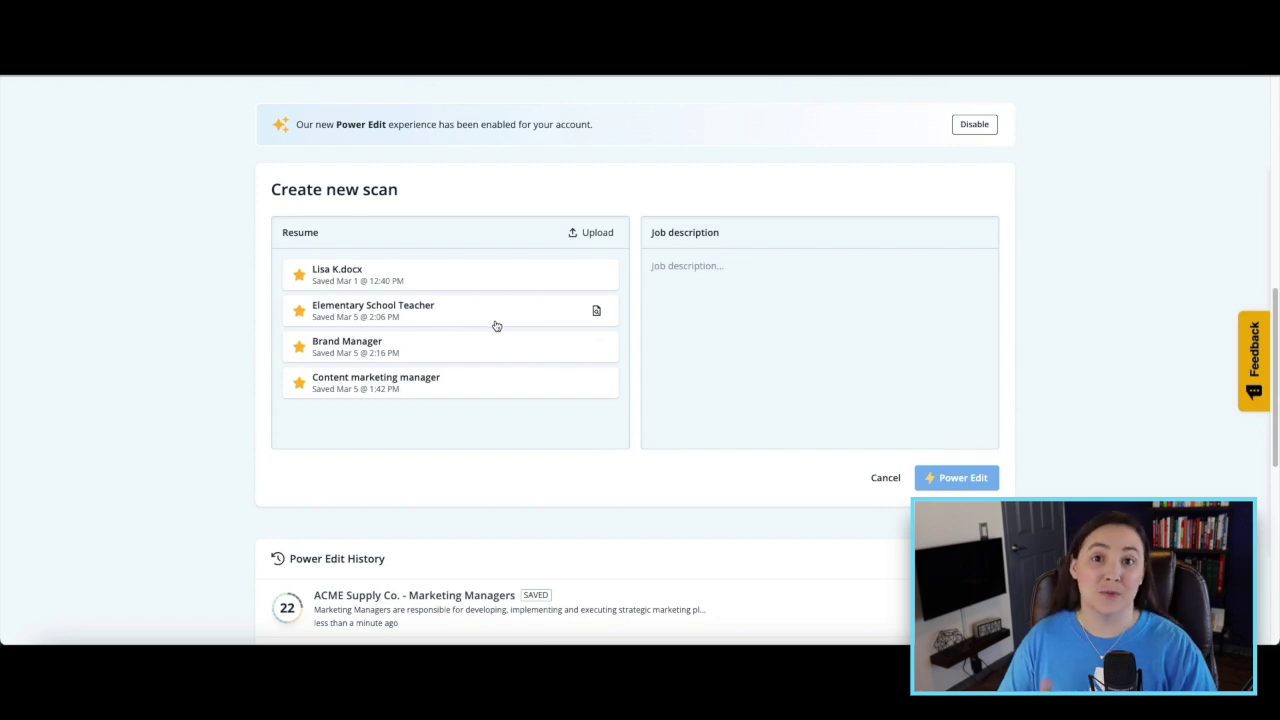
click(474, 391)
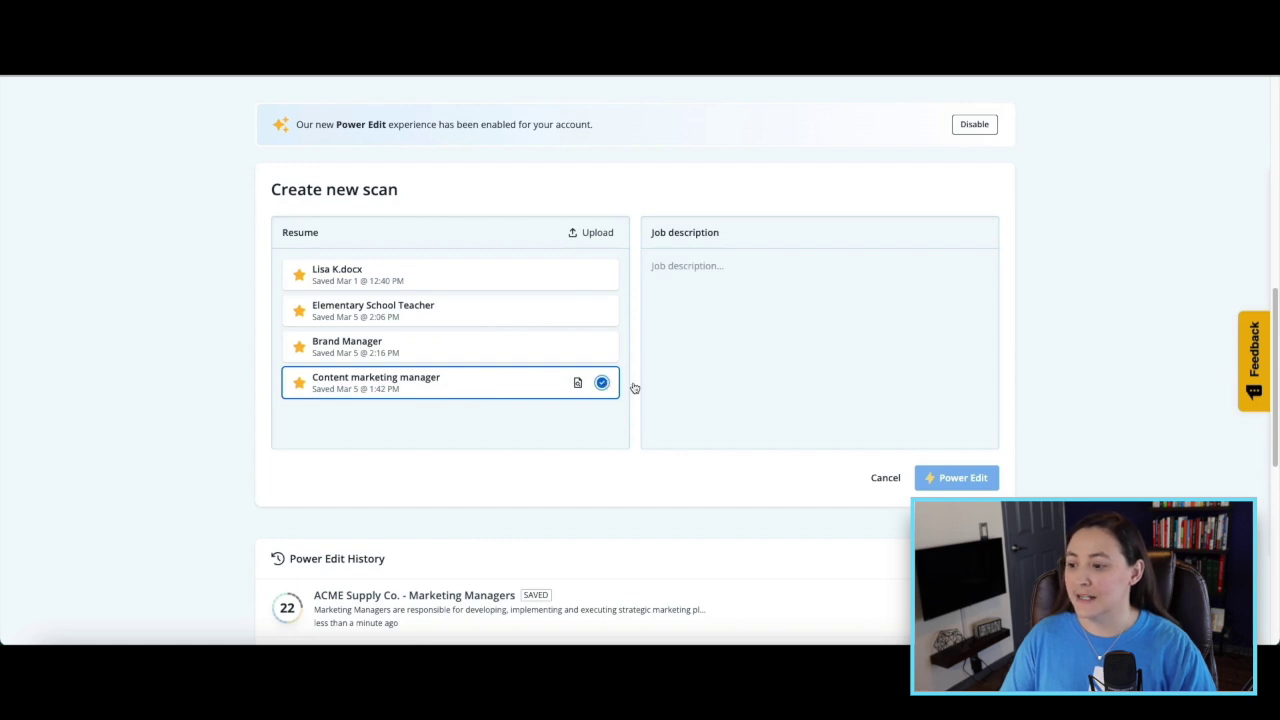
click(738, 290)
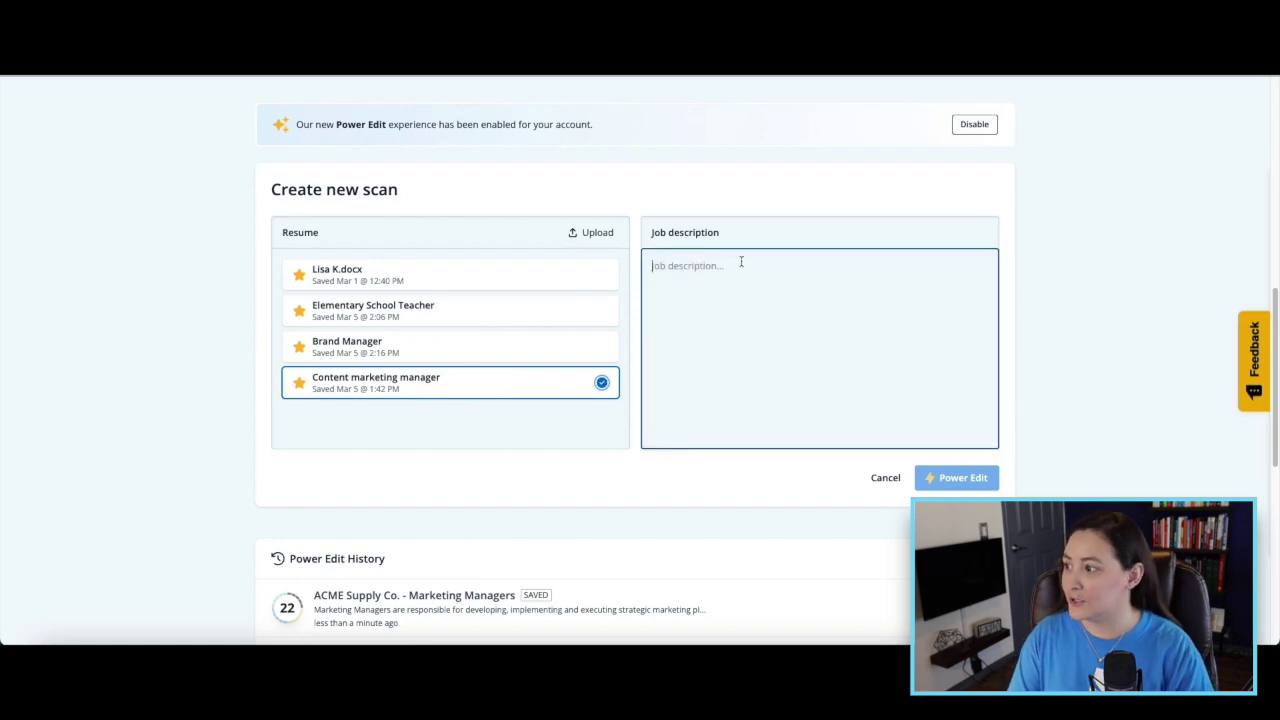
key(ctrl+v)
click(968, 478)
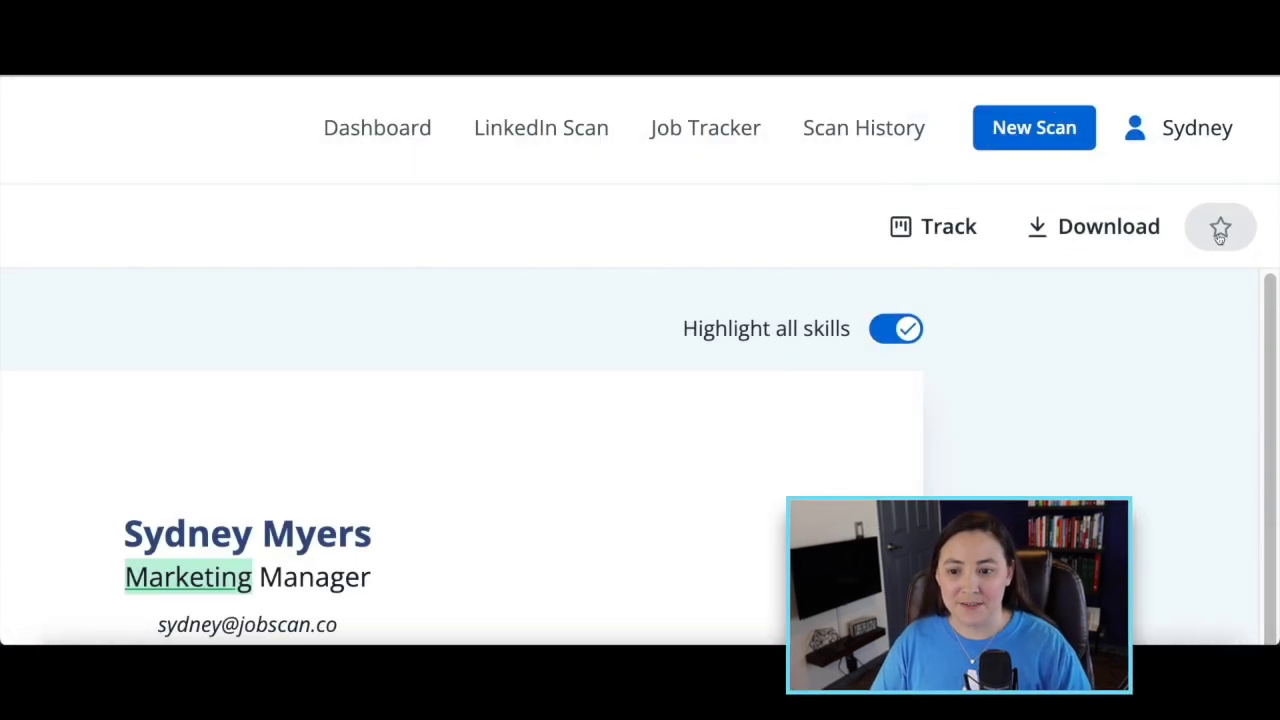
Star the scanned resume and save it as base resume 'Content marketing manager 2'
click(1220, 230)
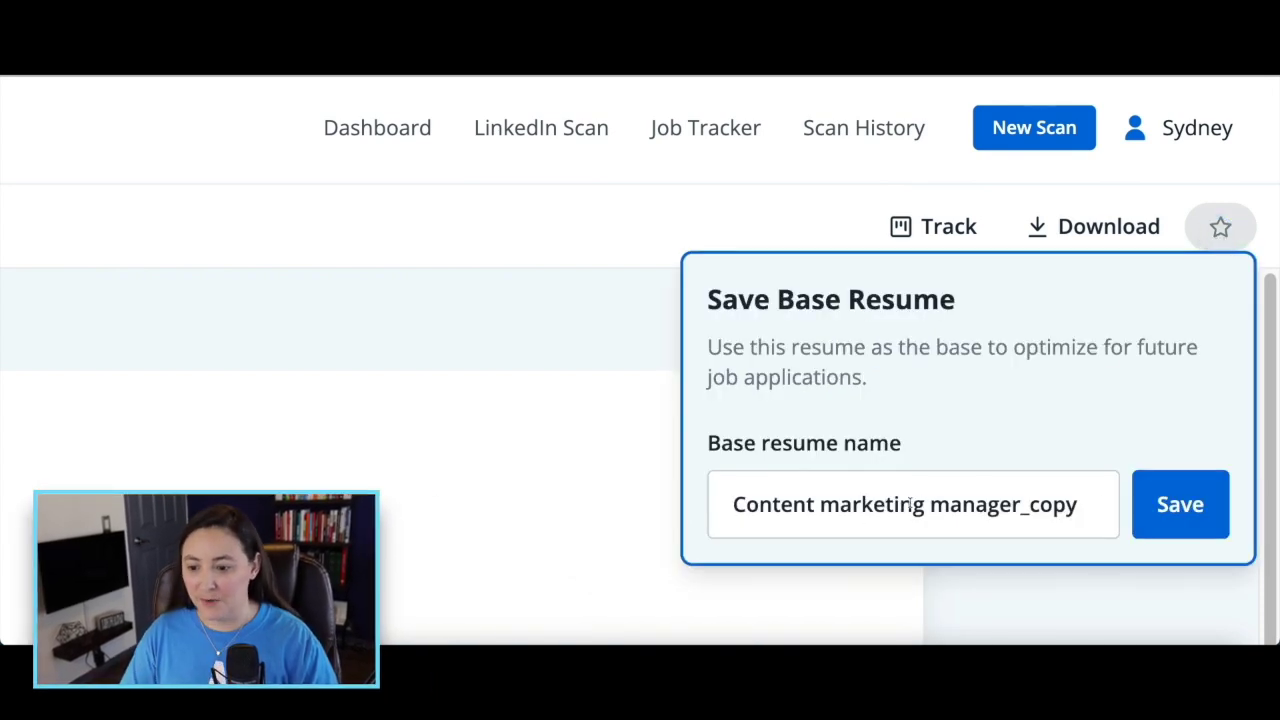
click(1097, 504)
key(BackSpace)
key(BackSpace)
key(BackSpace)
key(BackSpace)
key(BackSpace)
text(2)
click(1183, 507)
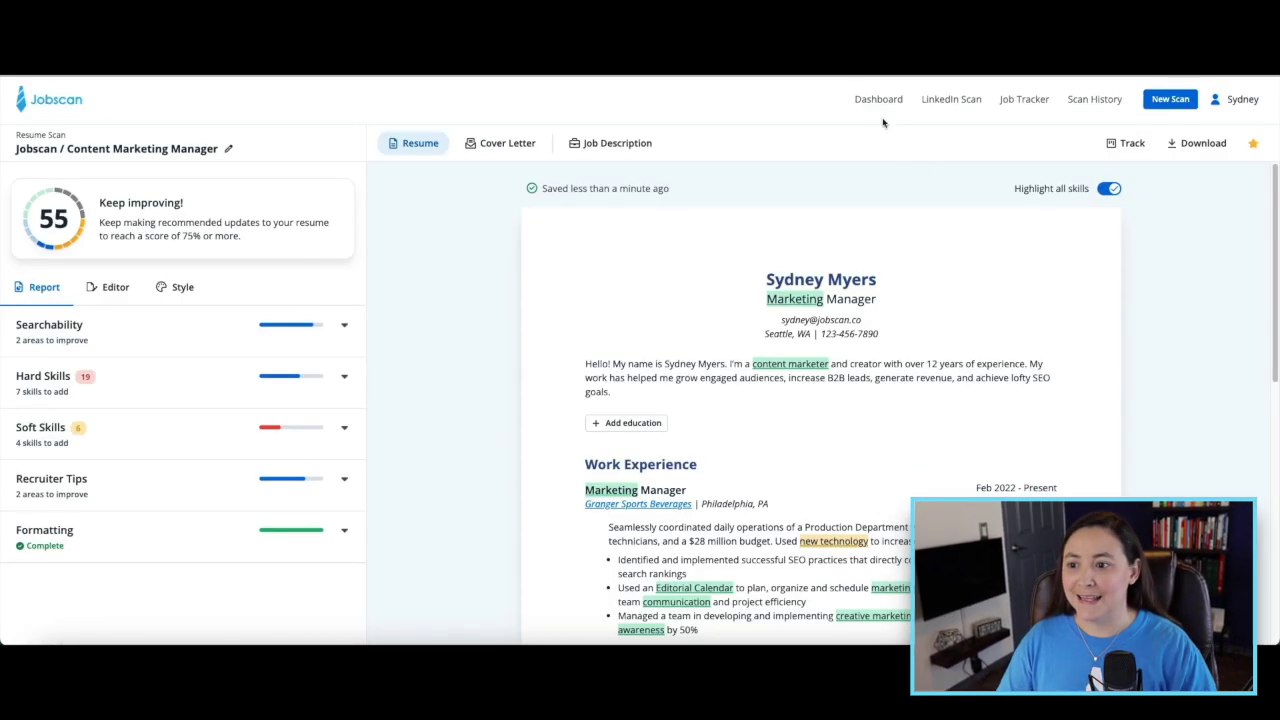
Go back to the Dashboard and preview, then close, the Content marketing manager 2 resume
click(874, 101)
scroll(218, 401, down, 6)
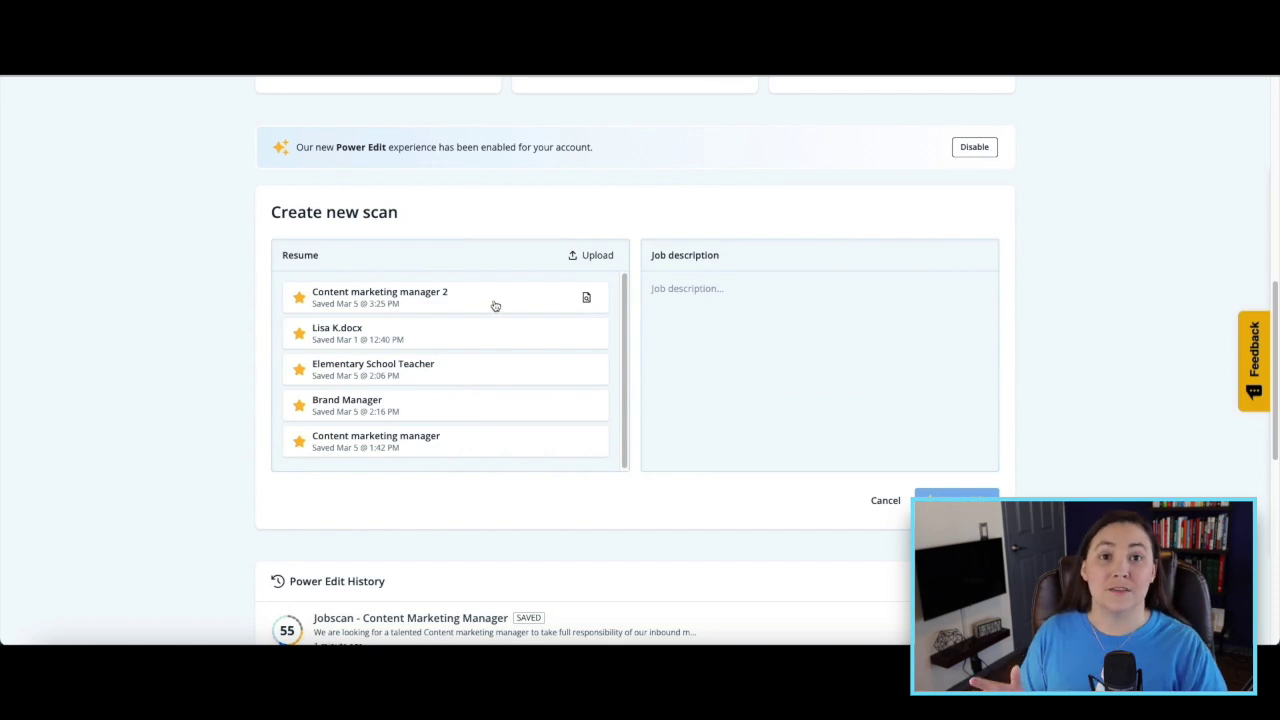
click(588, 298)
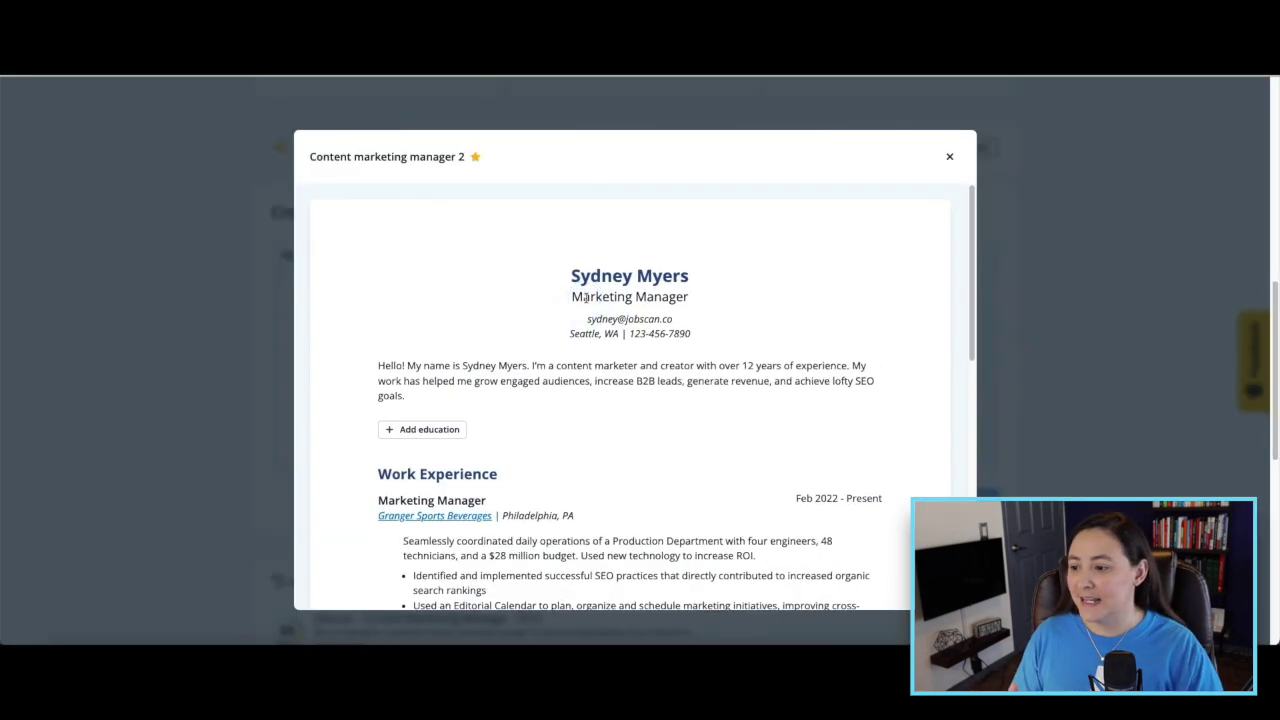
scroll(780, 285, down, 8)
scroll(780, 287, up, 8)
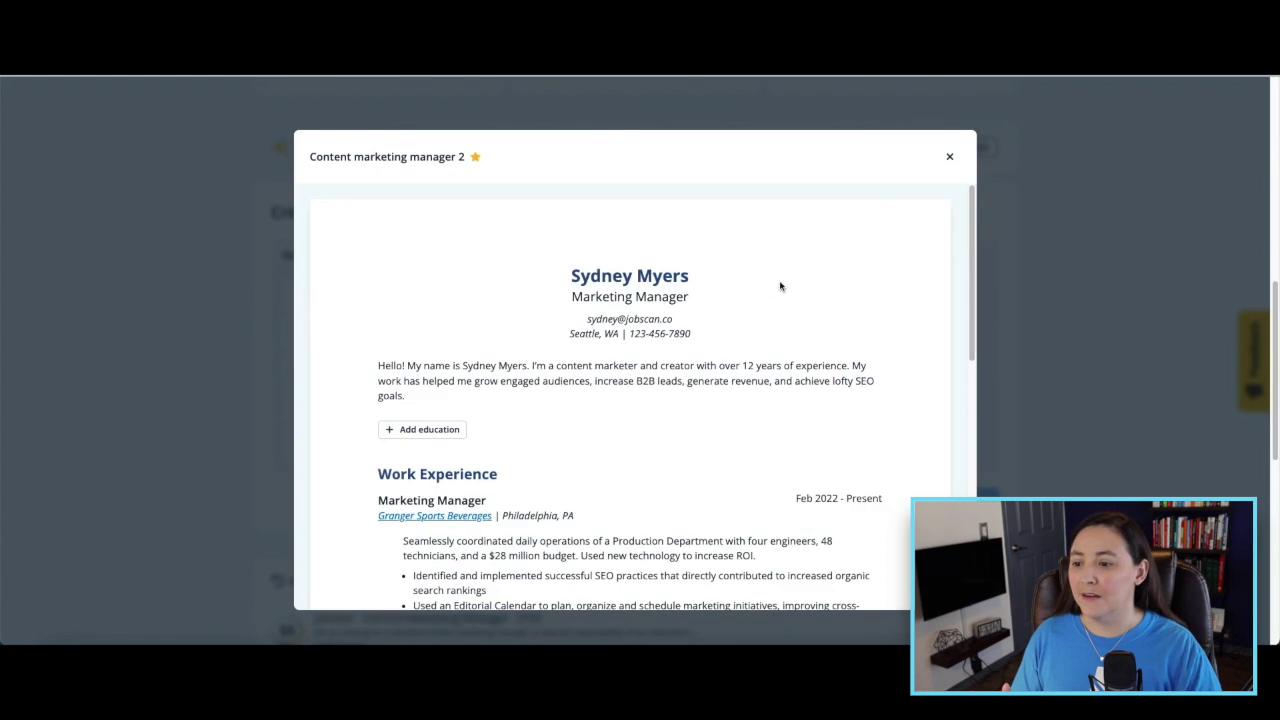
click(950, 157)
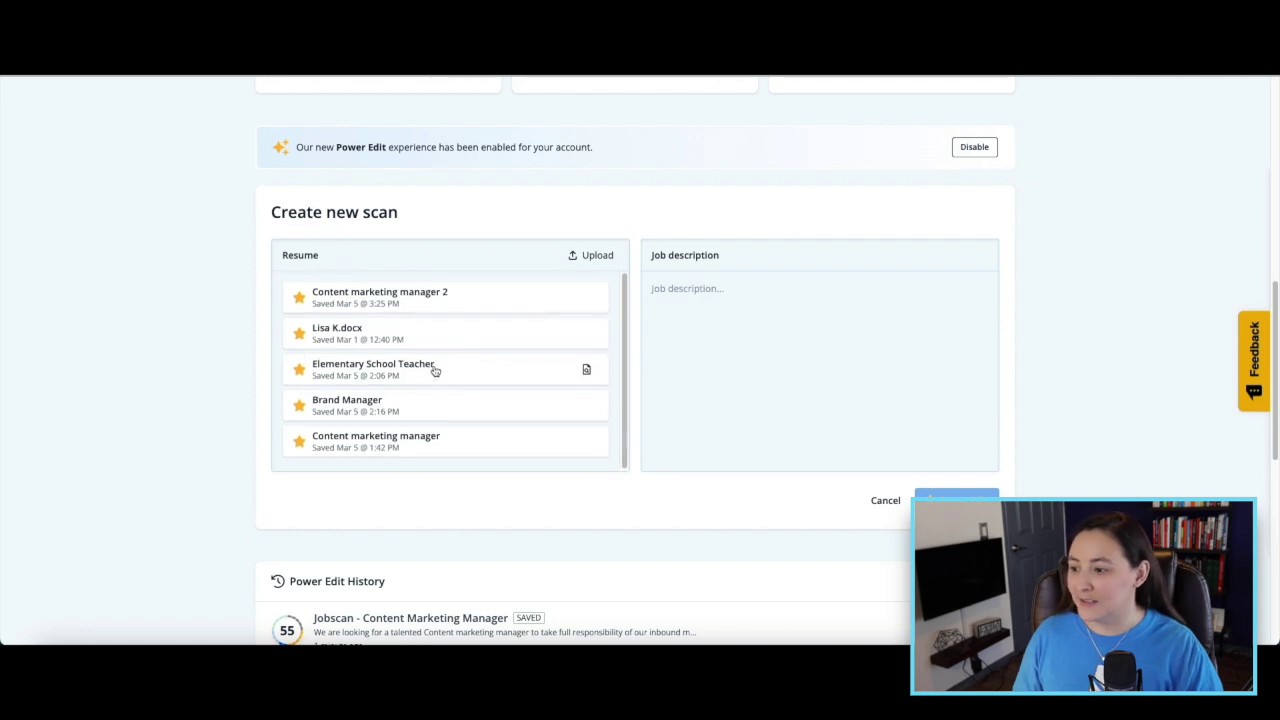
Unstar the .docx resume saved on Mar 1 and confirm its removal
click(299, 333)
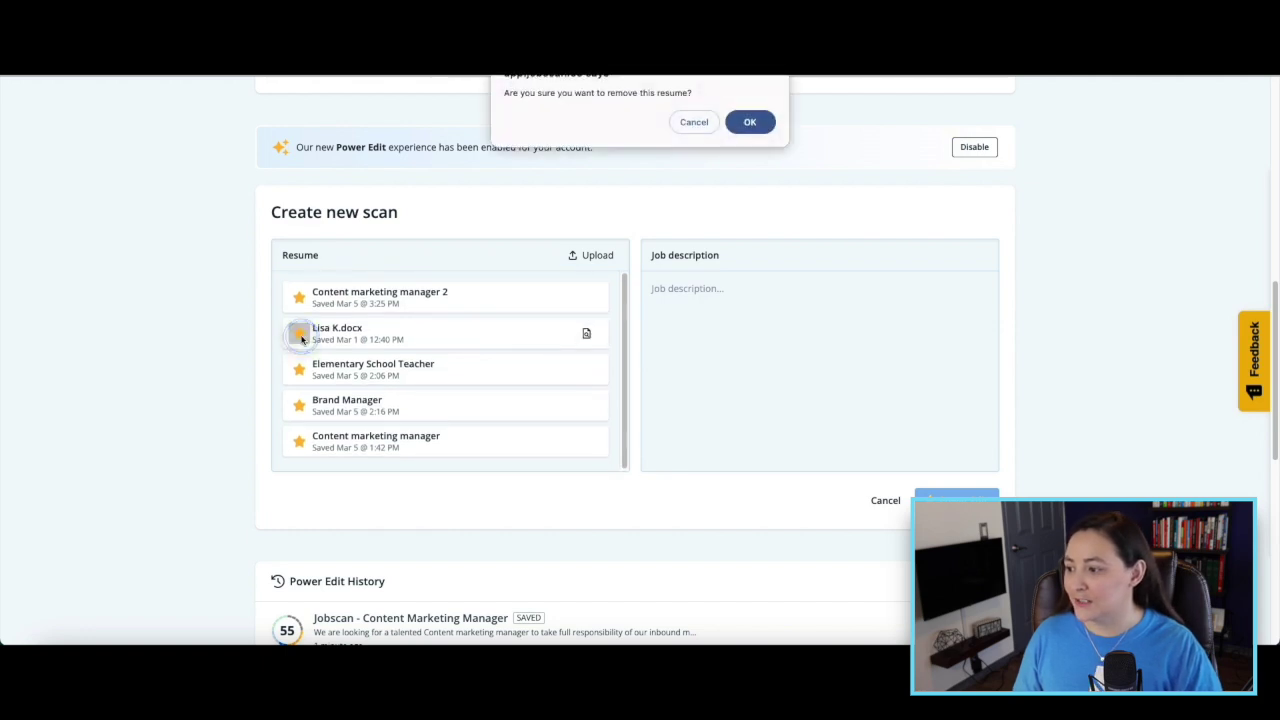
click(752, 124)
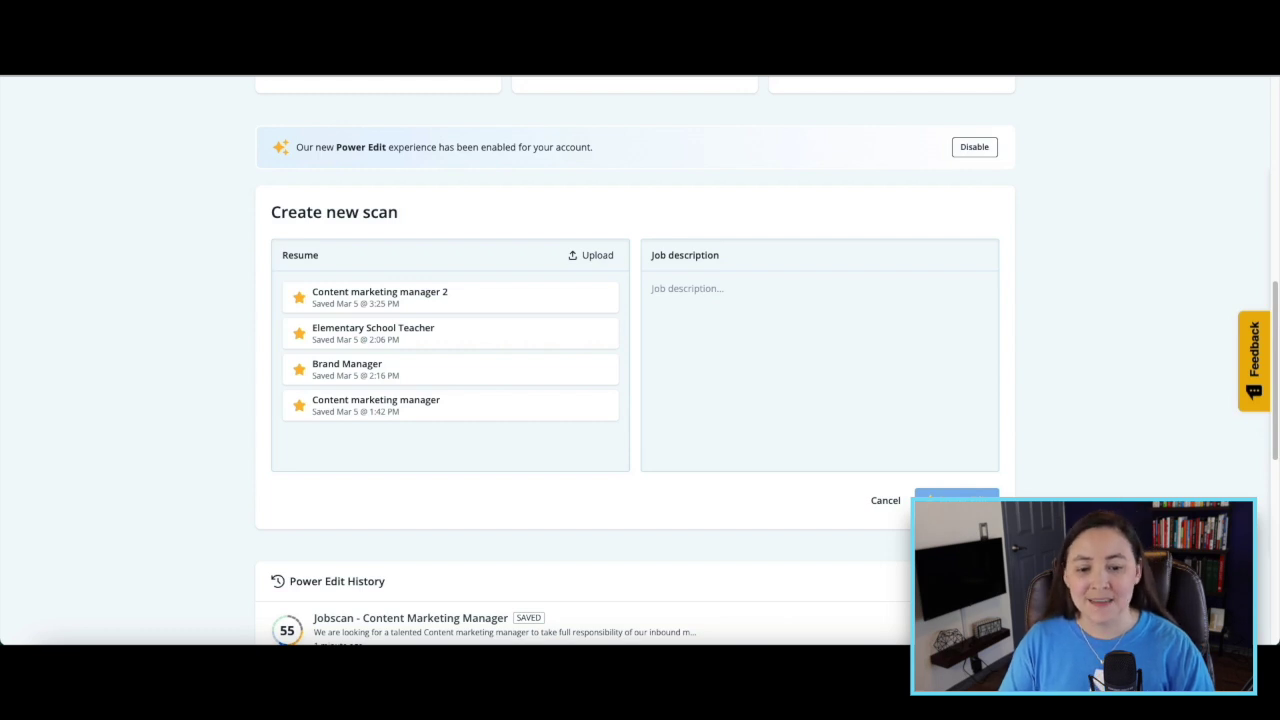
scroll(1030, 378, down, 4)
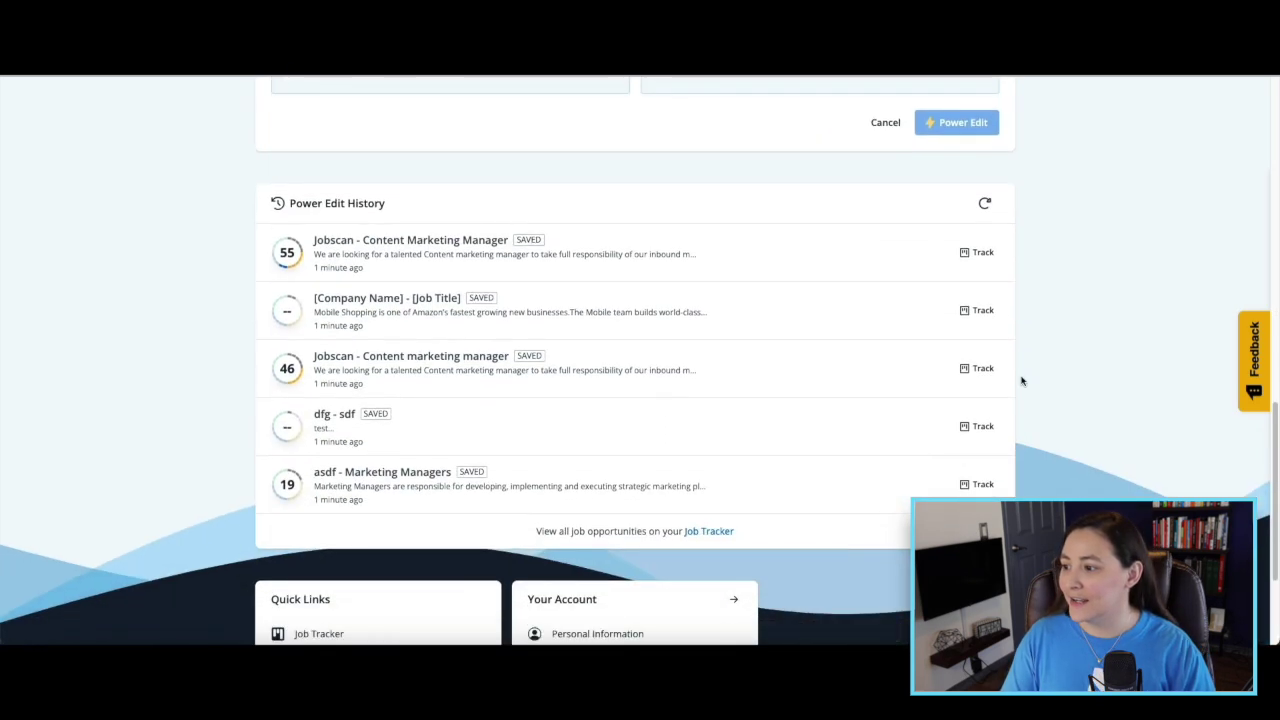
scroll(236, 290, up, 1)
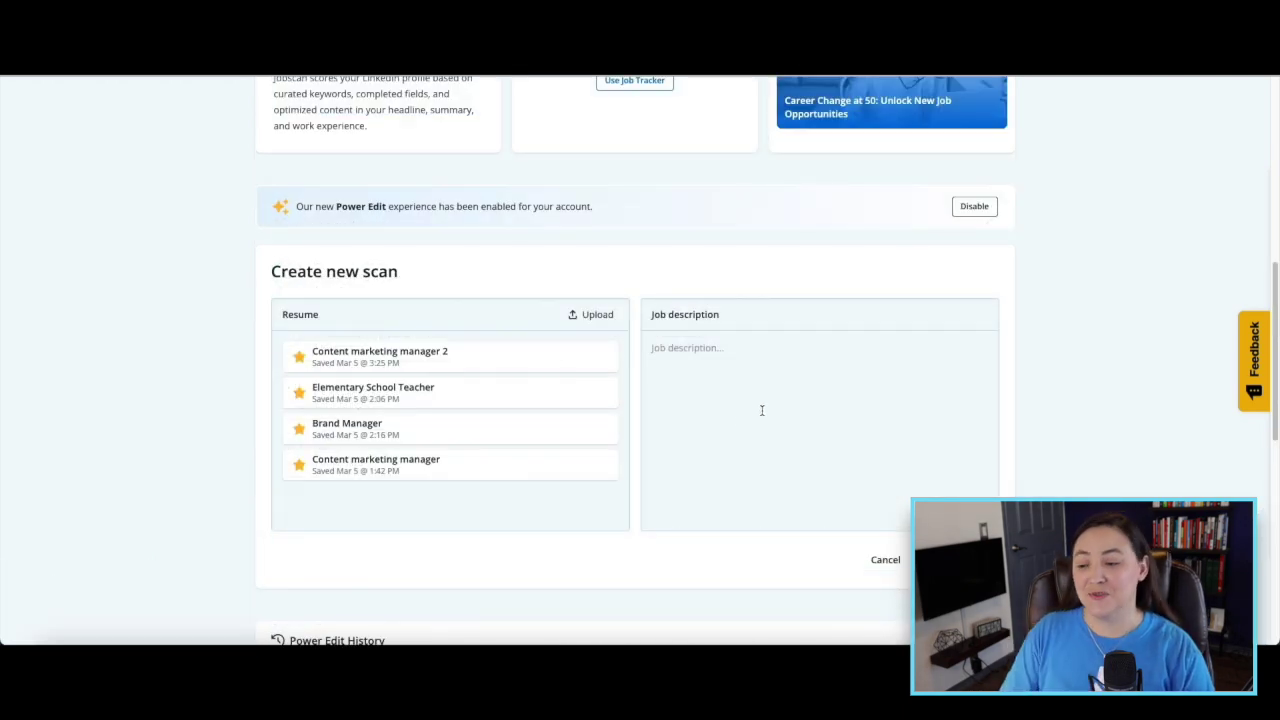
Expand Hard Skills, check the Skill Alias note on 'new technology', then deselect the sentence
click(688, 352)
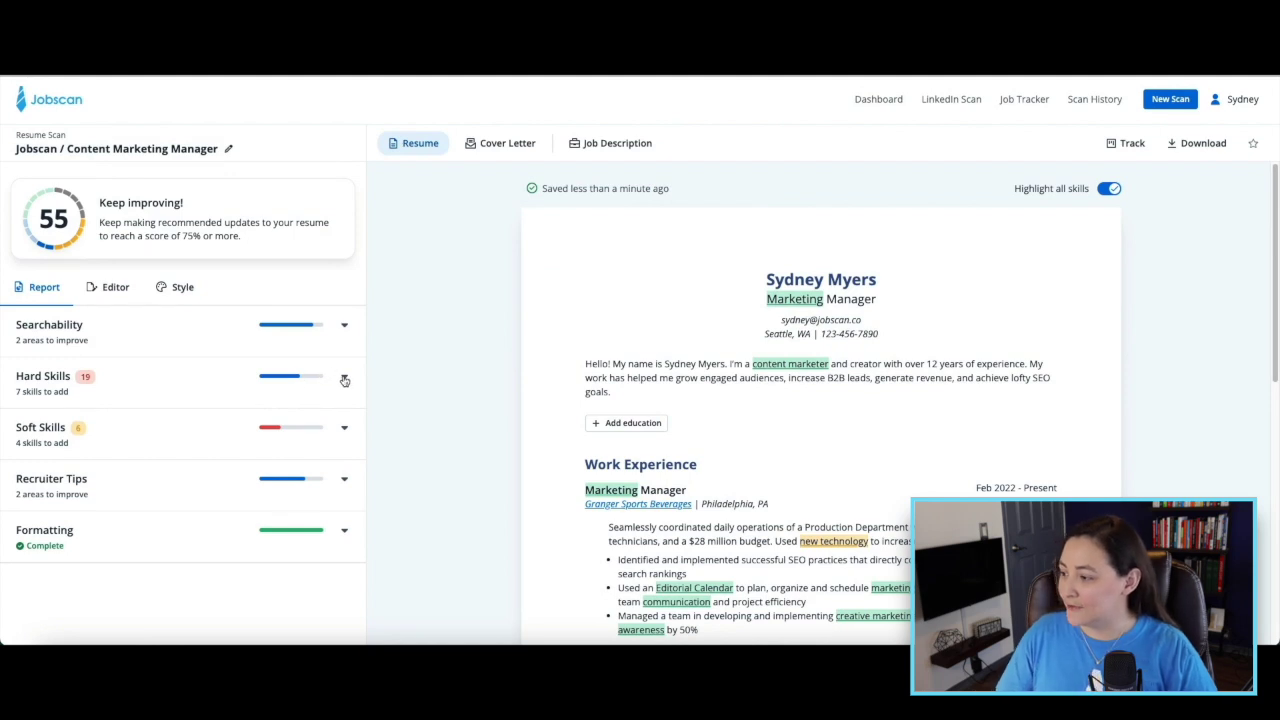
click(344, 380)
scroll(255, 397, down, 3)
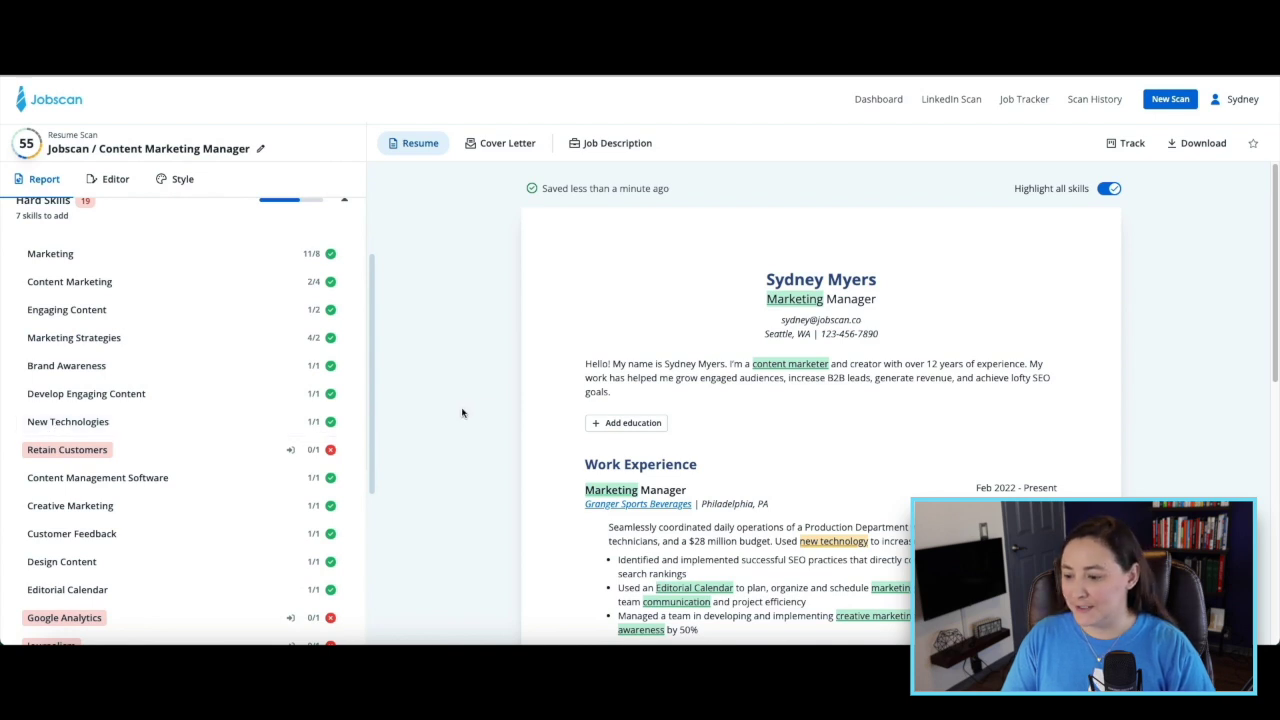
scroll(520, 408, down, 3)
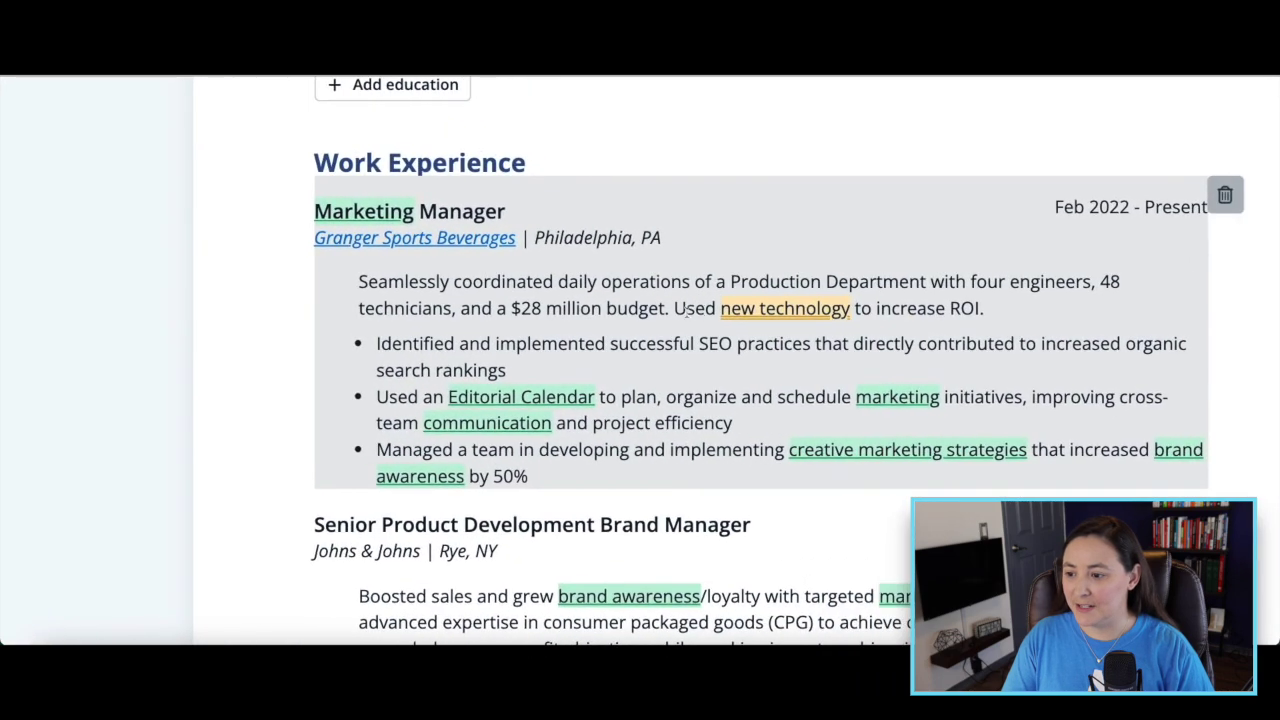
drag(677, 308, 994, 304)
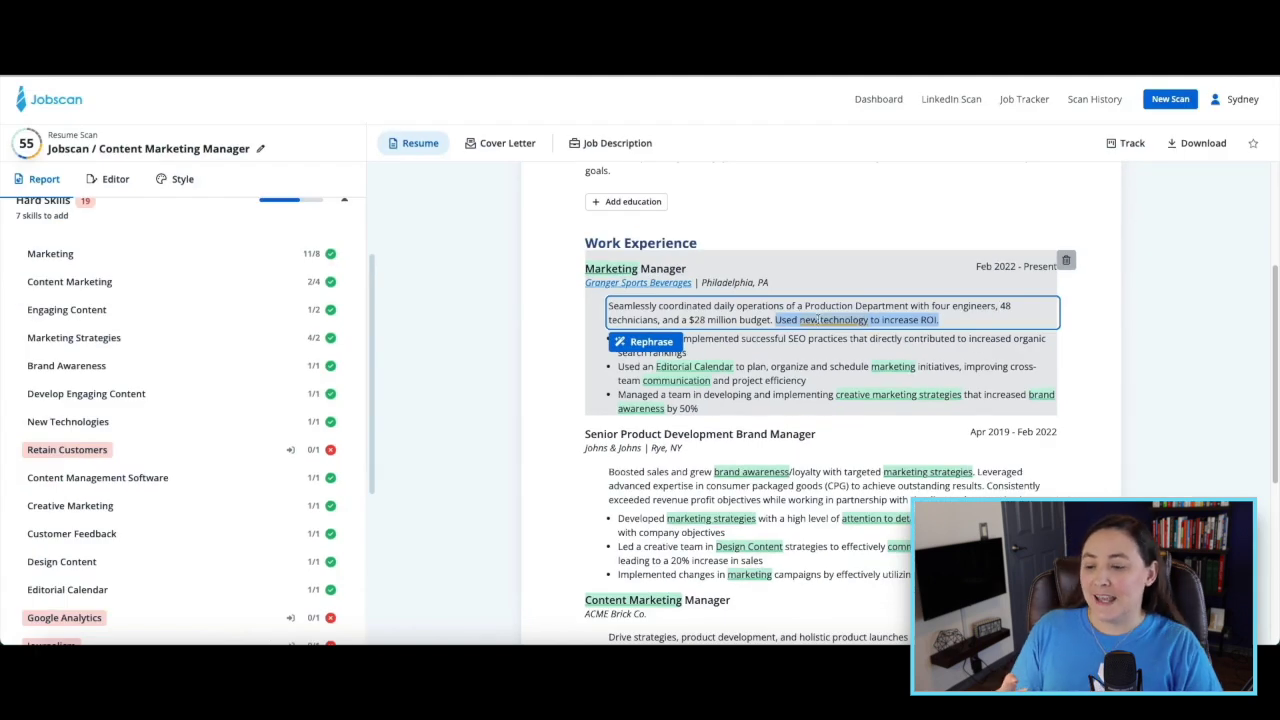
mouse_move(818, 319)
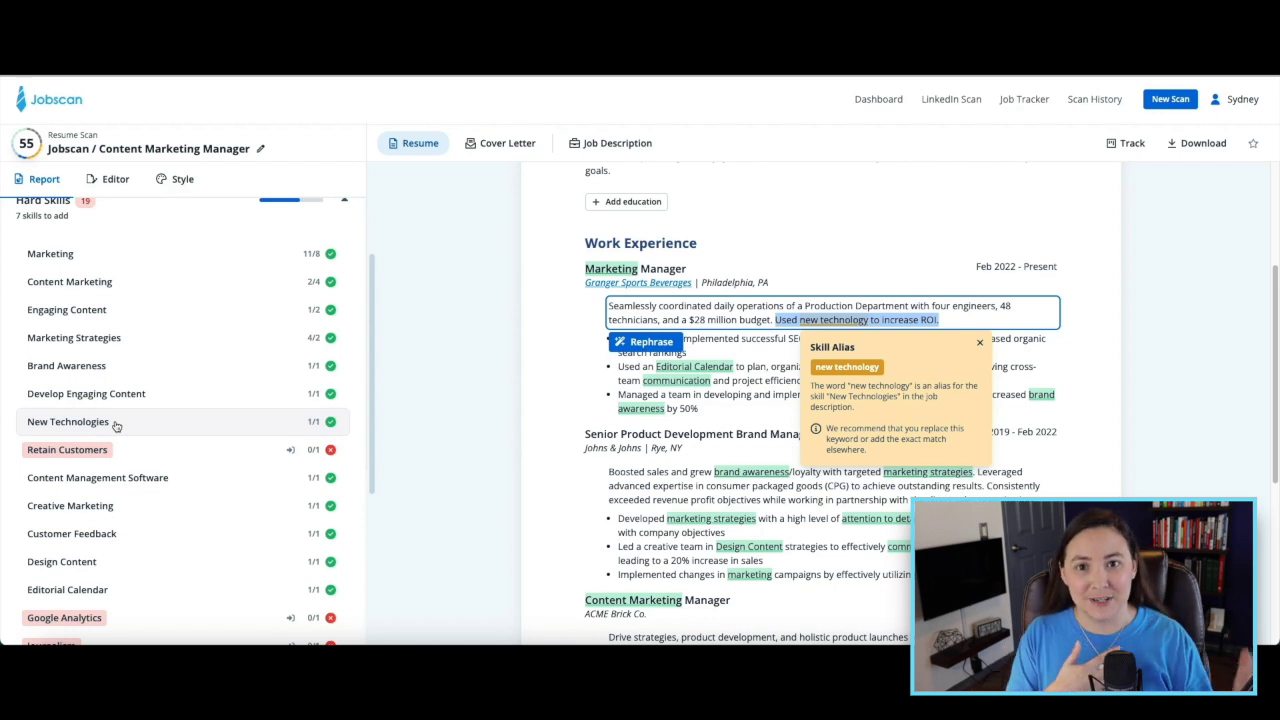
click(508, 354)
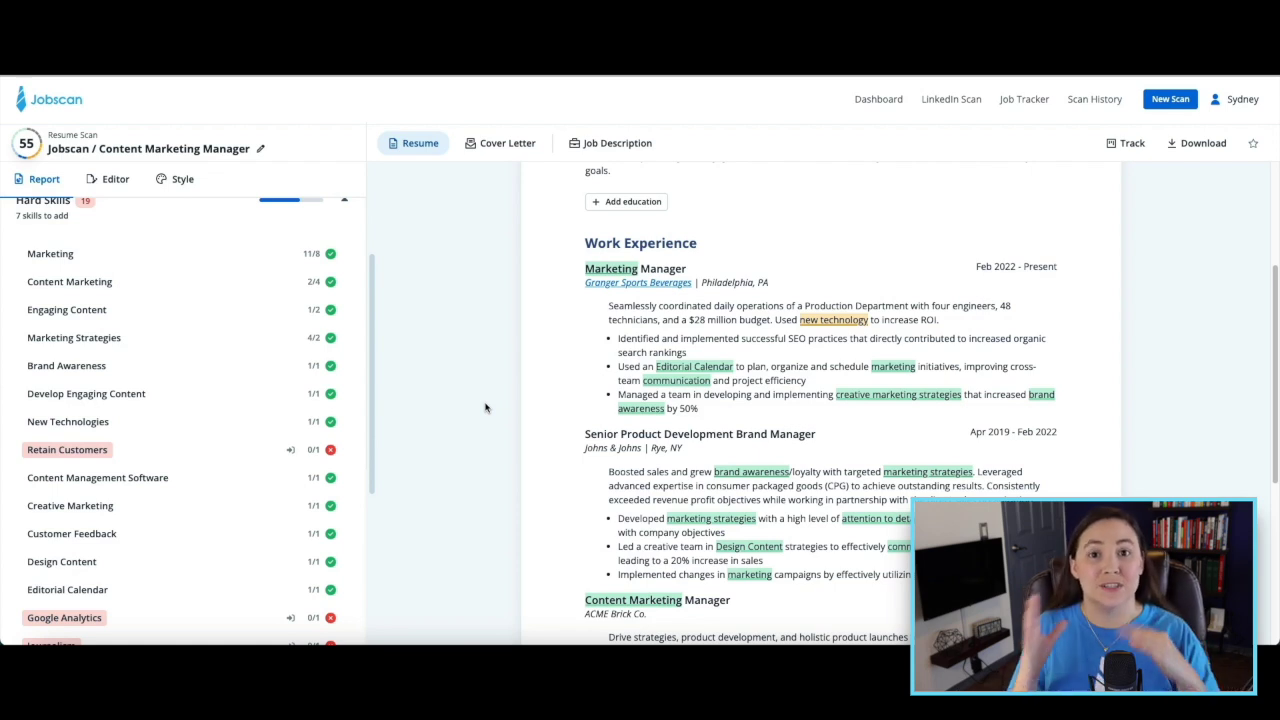
Expand Searchability and view the job information form, closing it without changes
scroll(206, 420, up, 4)
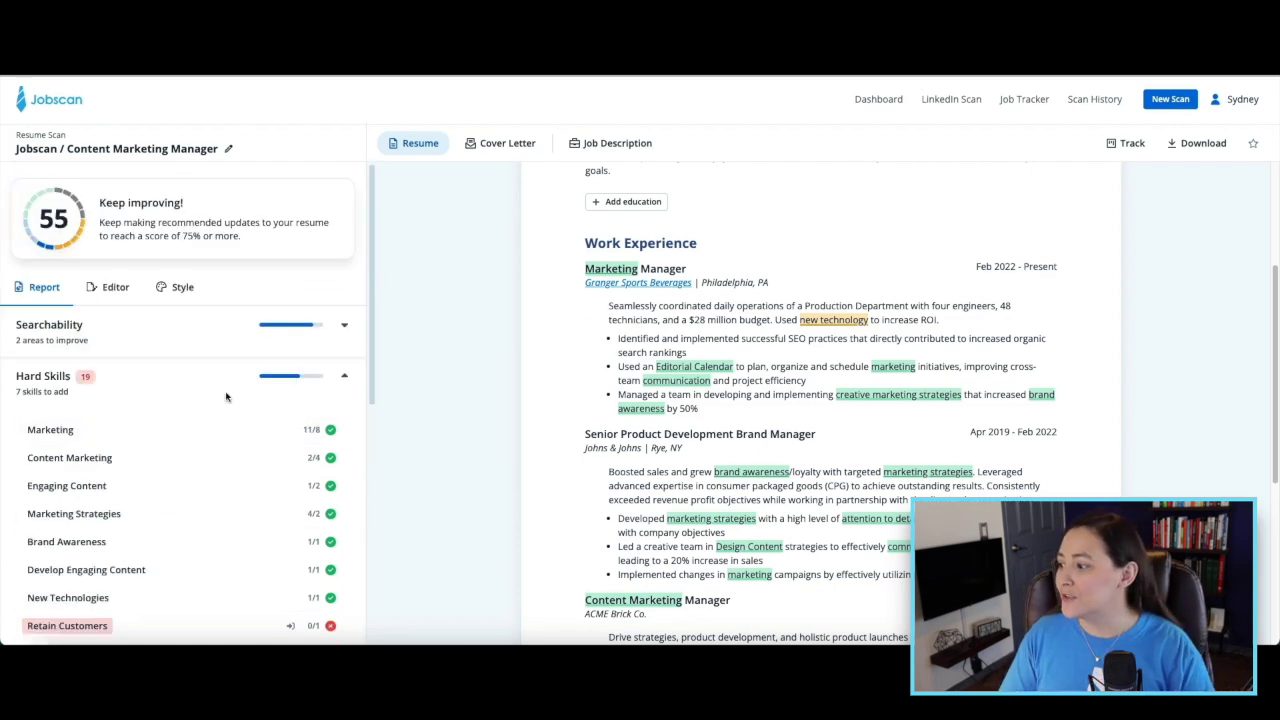
click(346, 324)
scroll(211, 366, down, 3)
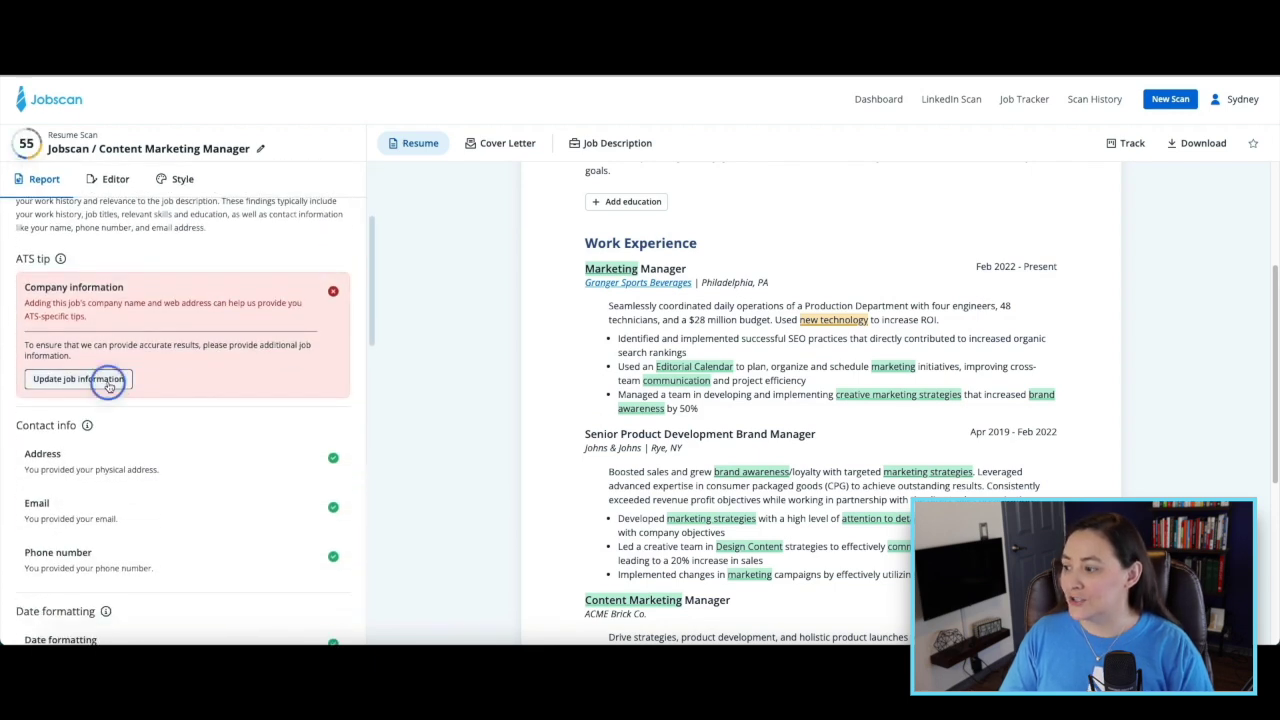
click(107, 380)
click(571, 381)
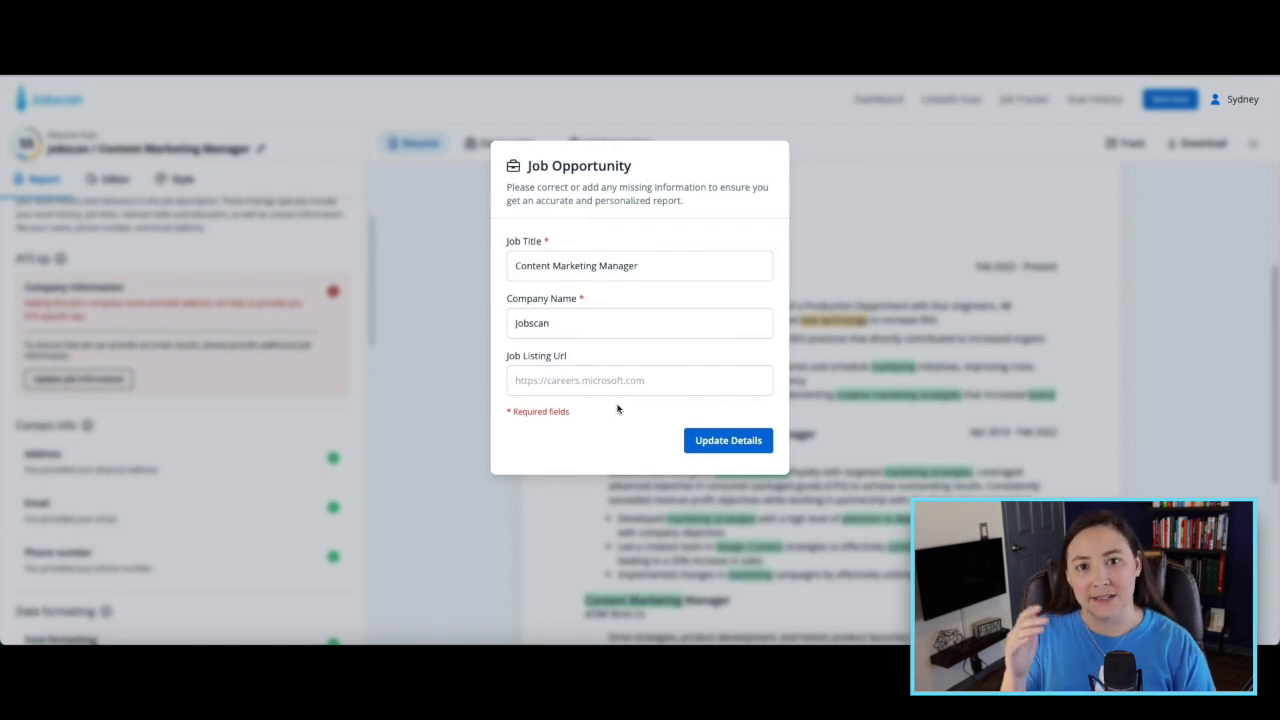
click(448, 429)
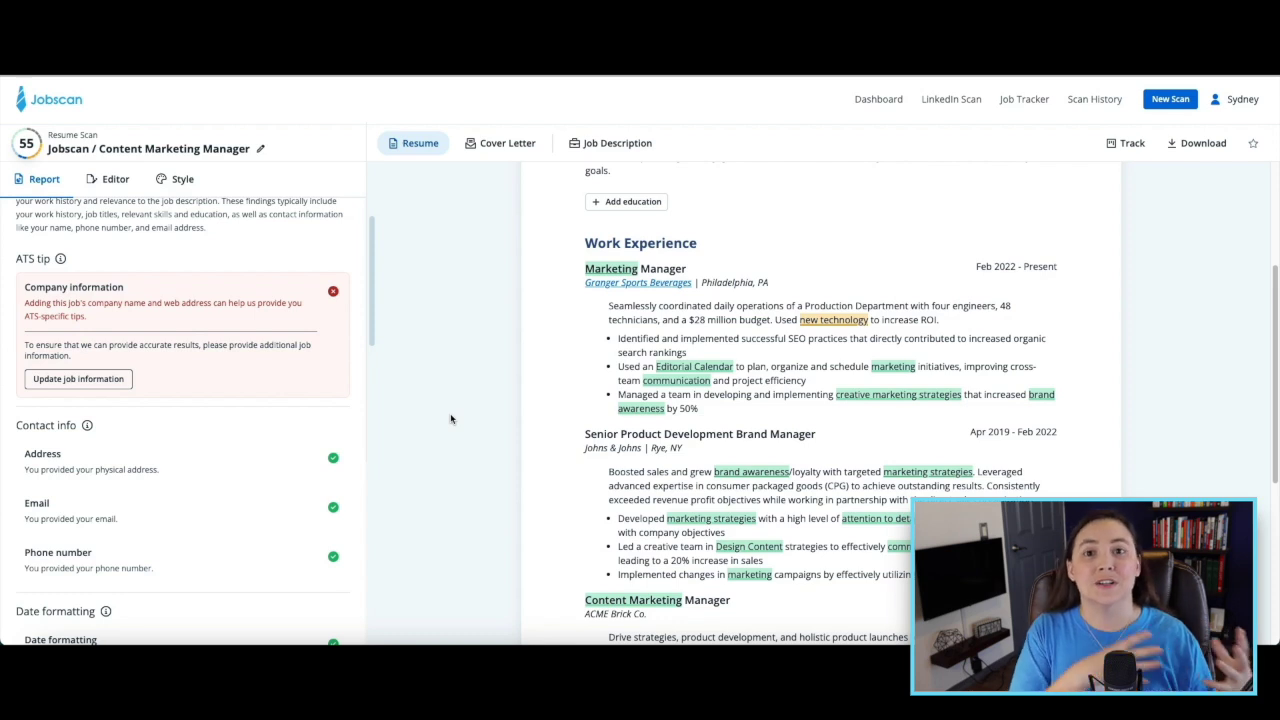
scroll(320, 350, down, 10)
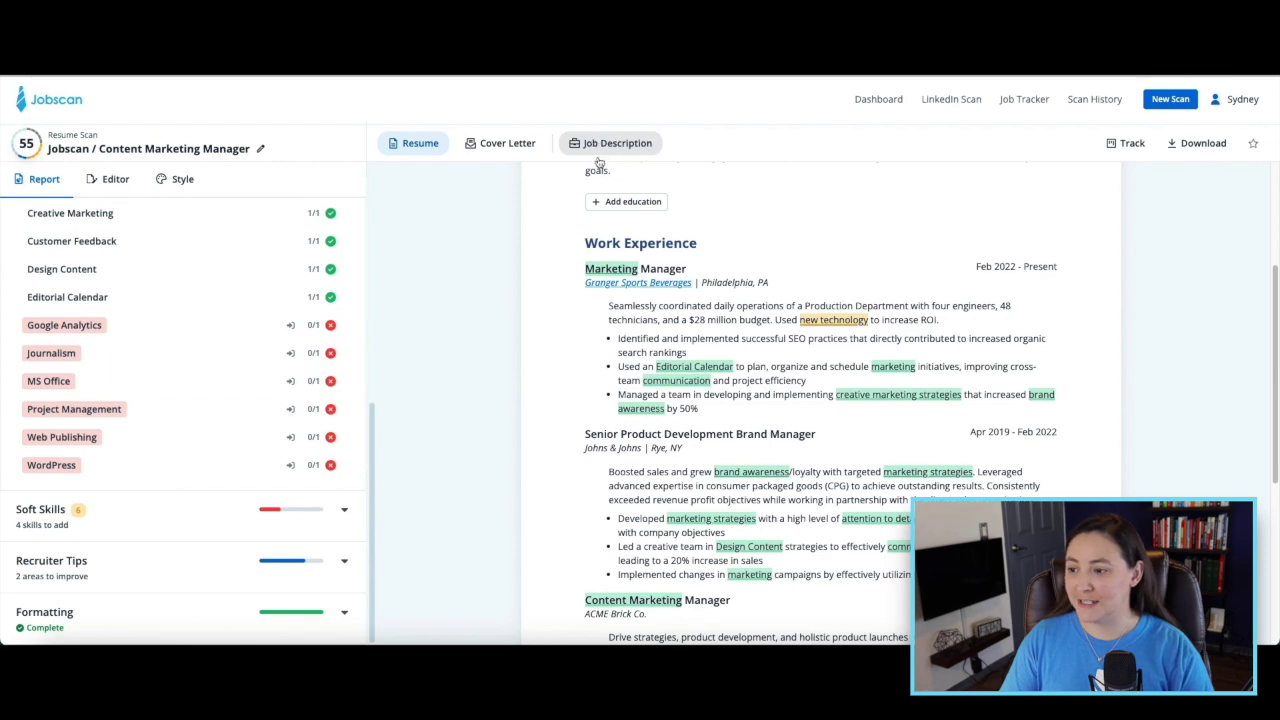
Switch to the Job Description tab and view the marketing hard skill explanation
click(610, 145)
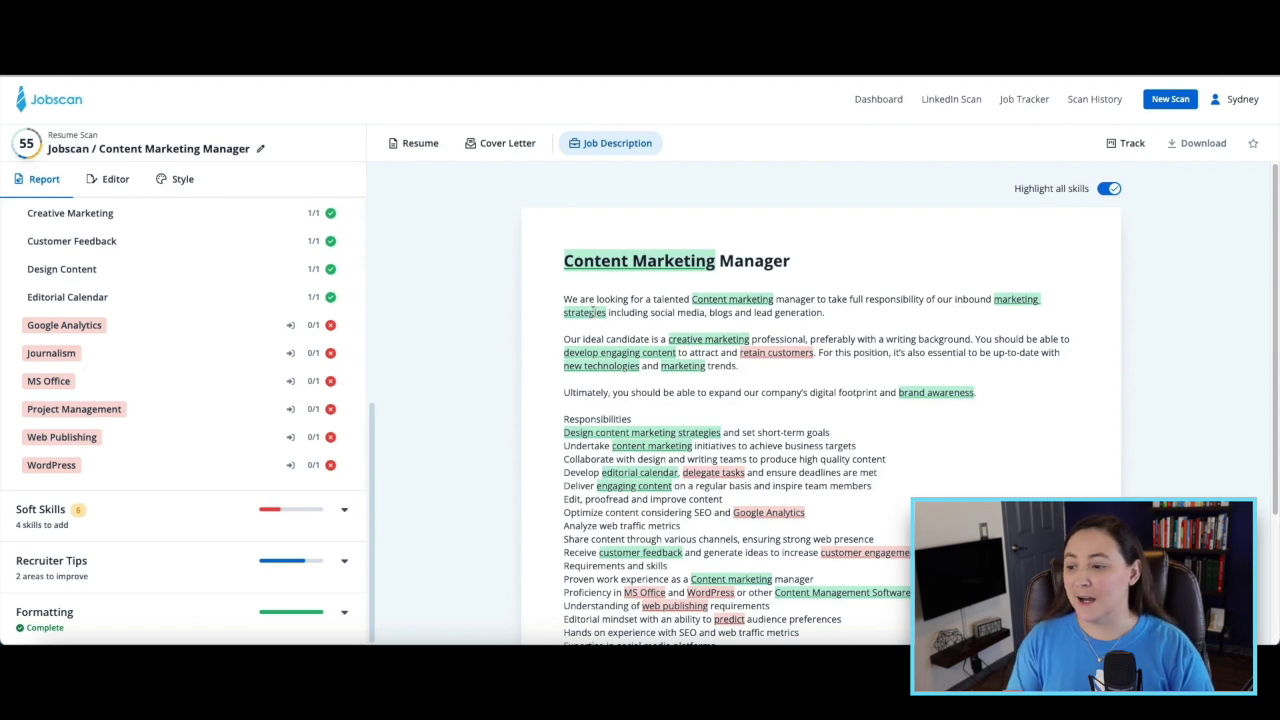
click(730, 299)
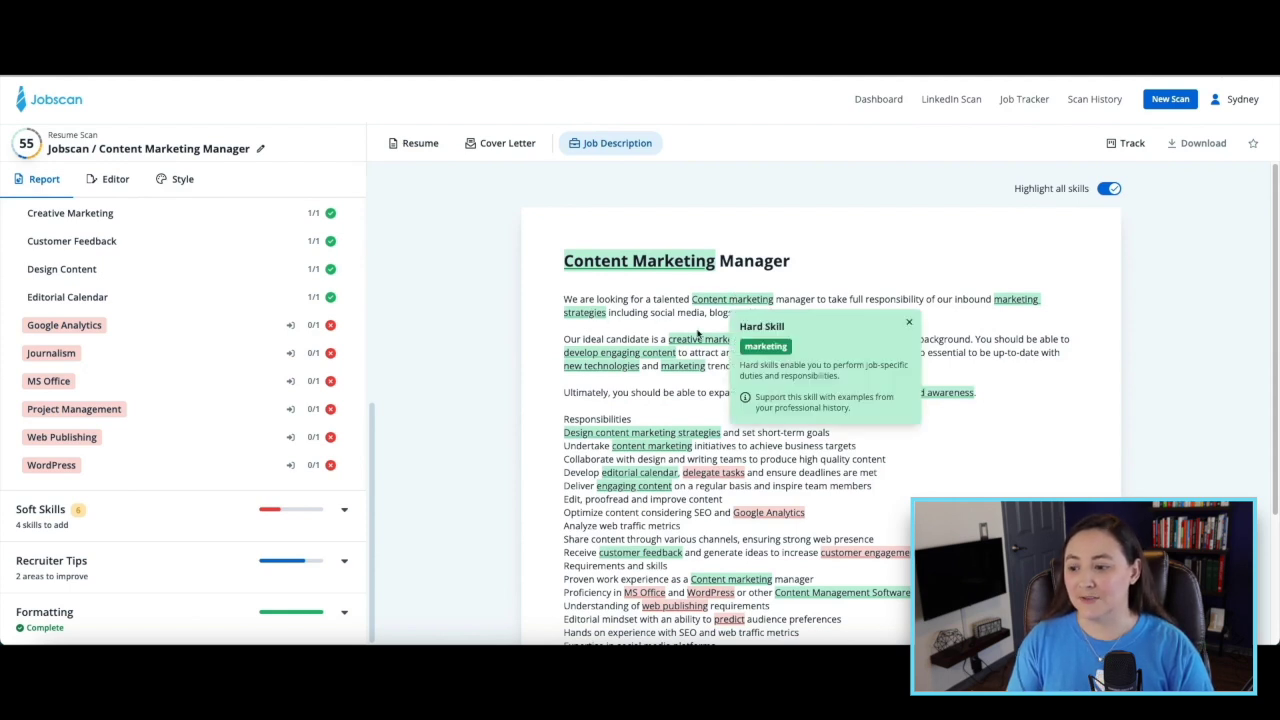
click(909, 322)
Collapse the Hard Skills list in the report panel
scroll(952, 325, down, 1)
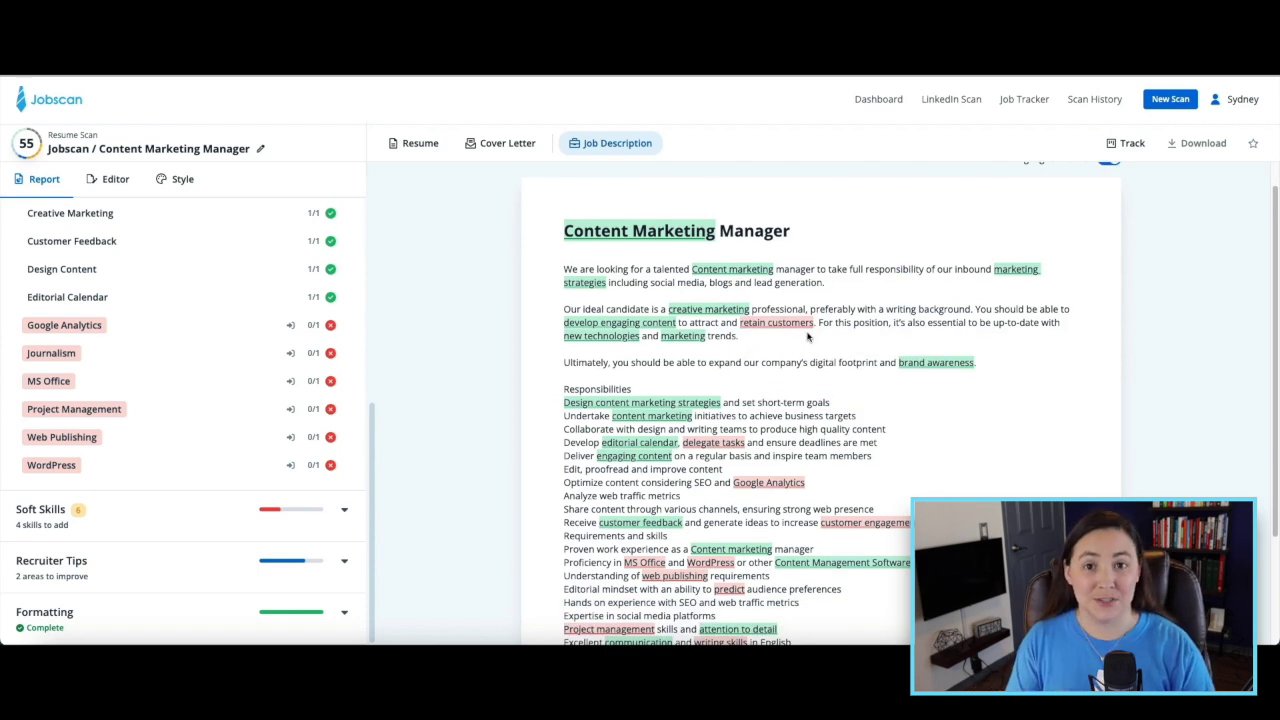
scroll(266, 391, up, 3)
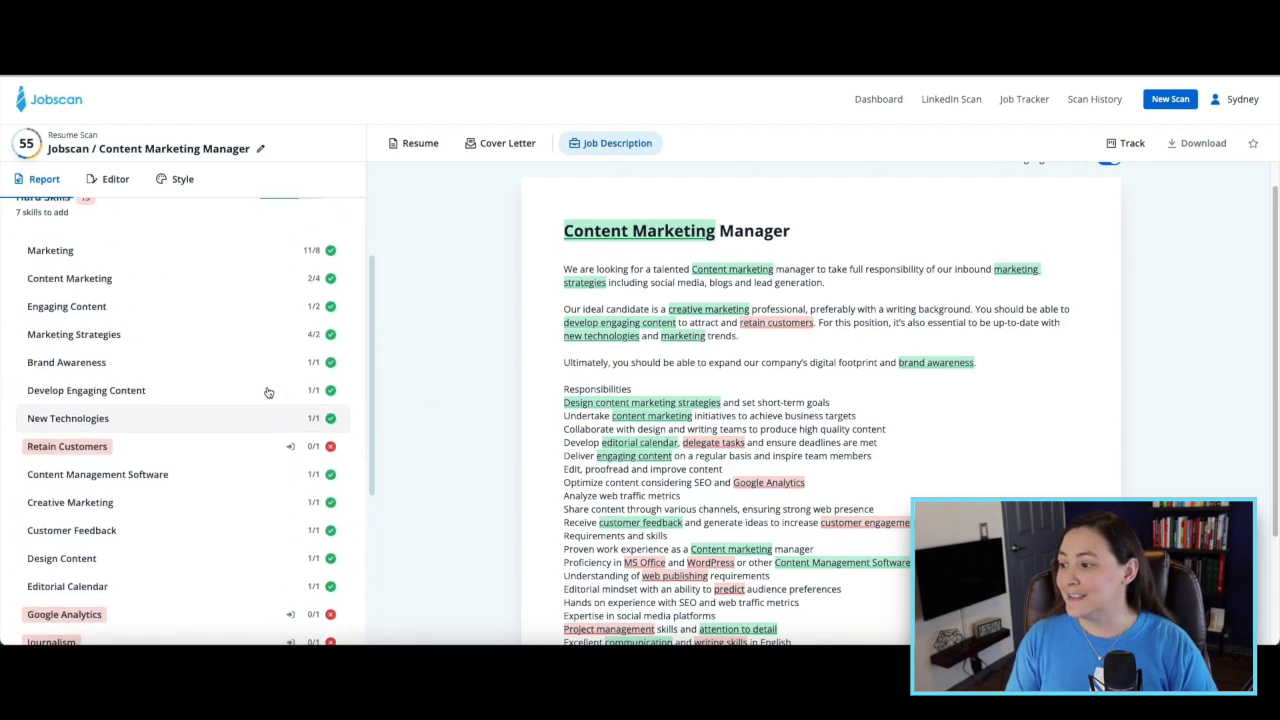
scroll(266, 391, up, 1)
click(346, 314)
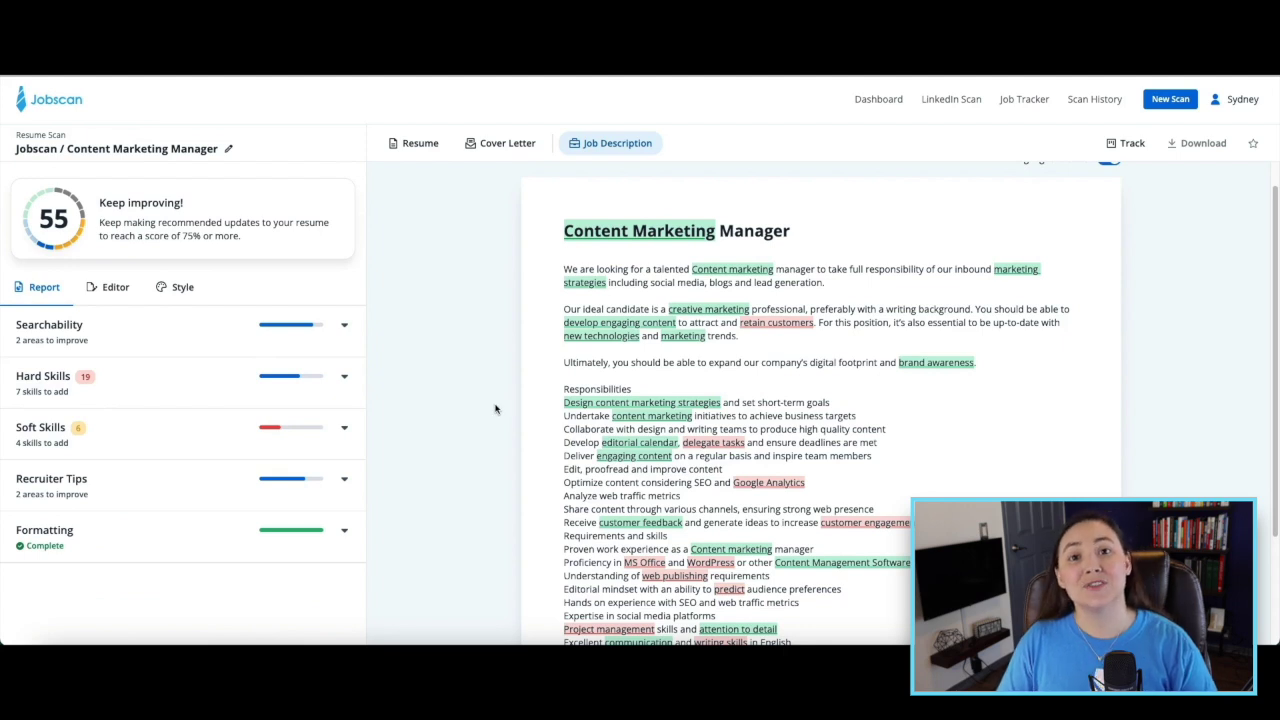
scroll(496, 392, down, 1)
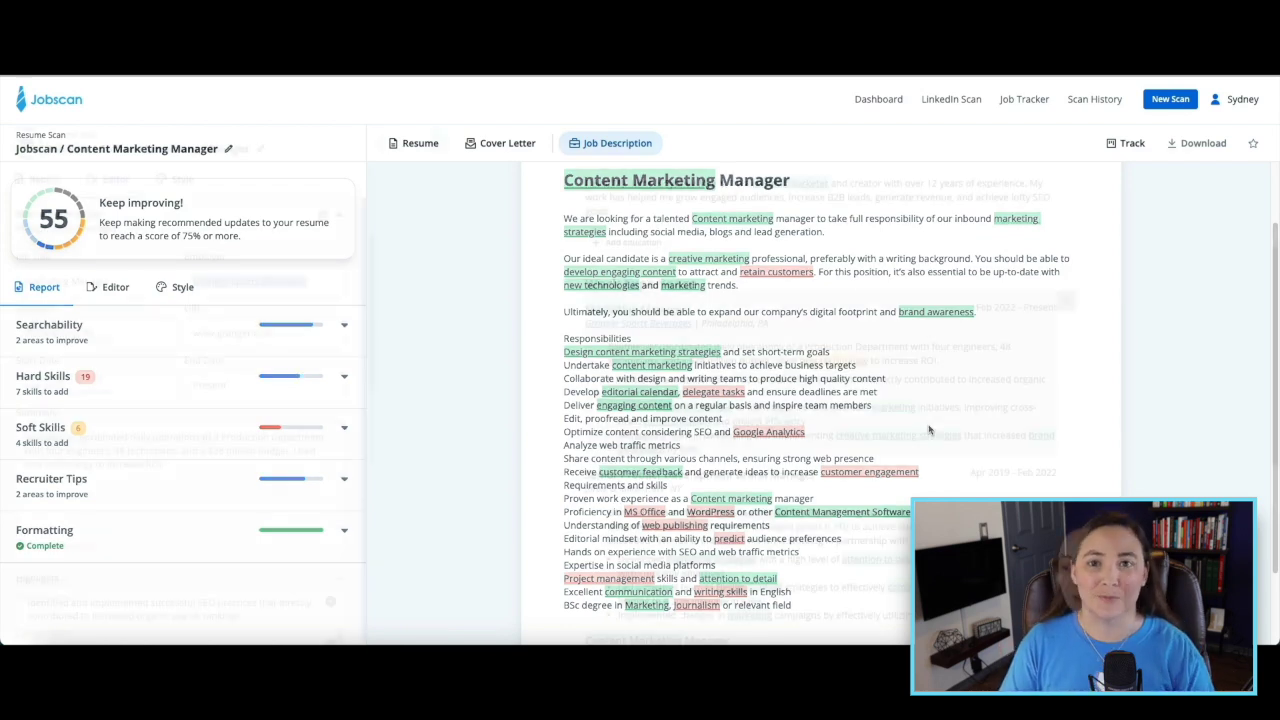
Return to the resume report, expand Hard Skills, and show Google Analytics phrase suggestions
click(44, 287)
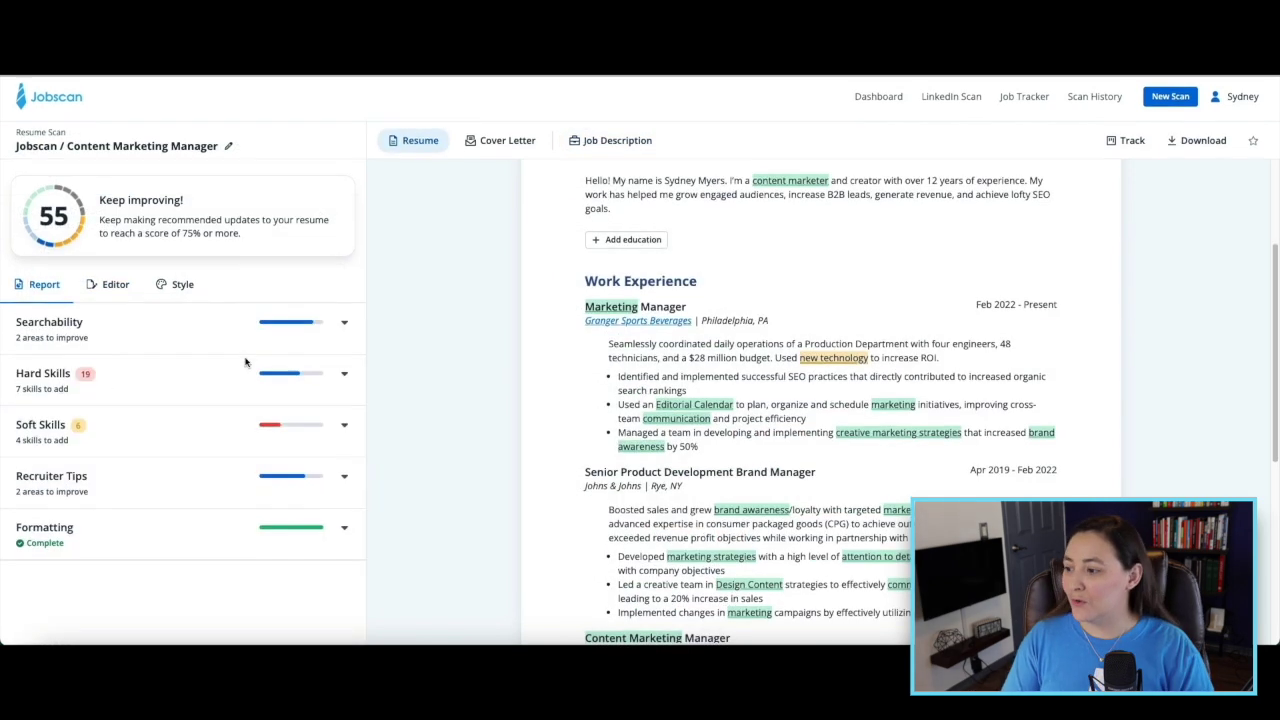
click(344, 376)
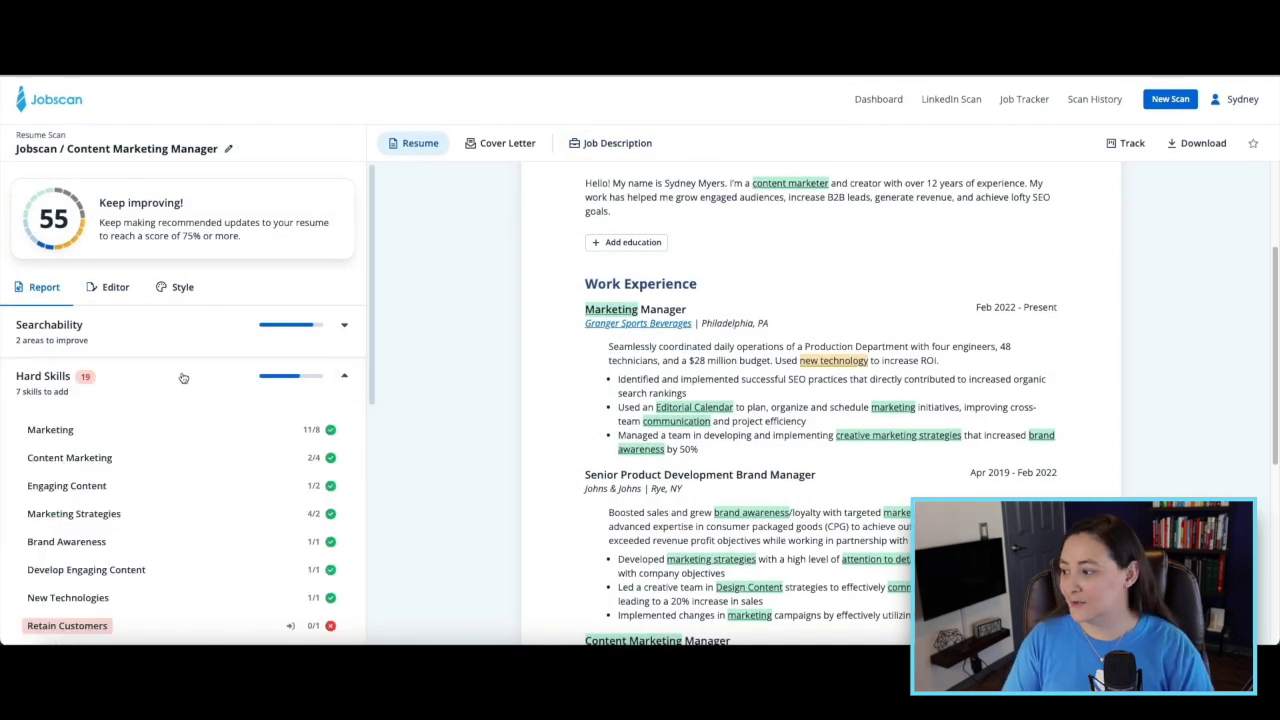
scroll(181, 376, down, 3)
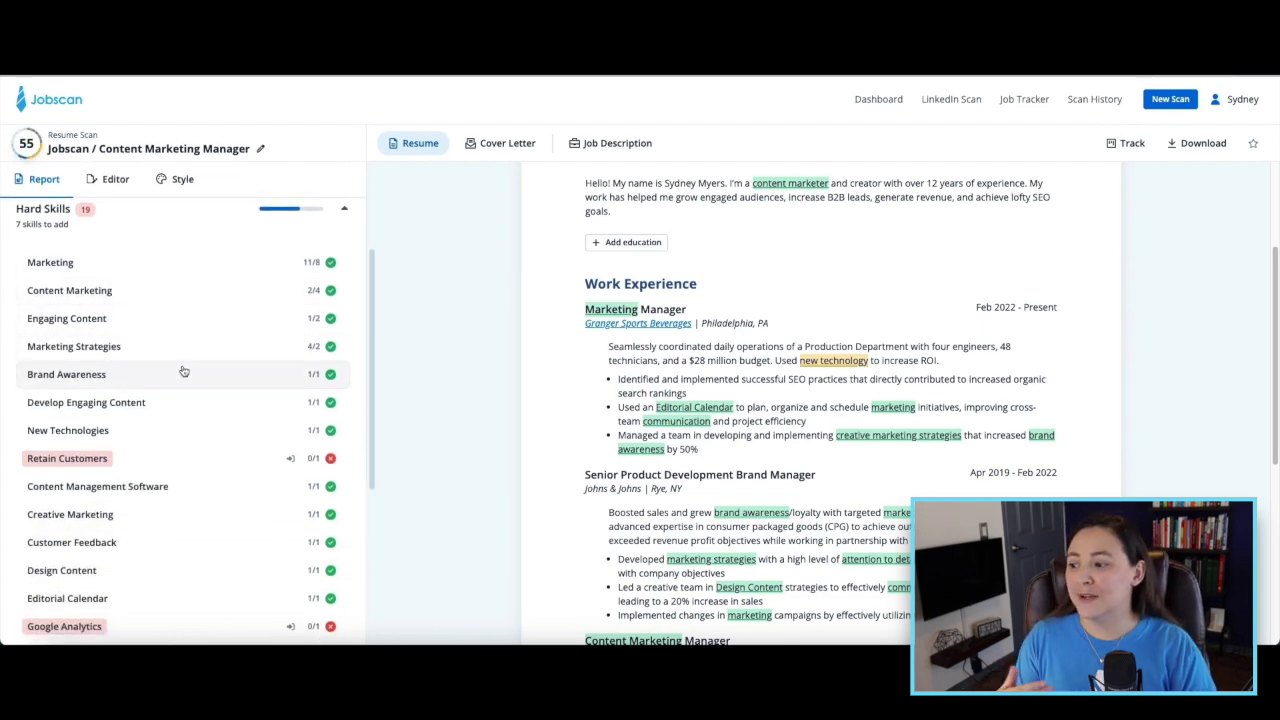
scroll(183, 392, down, 1)
scroll(171, 466, down, 1)
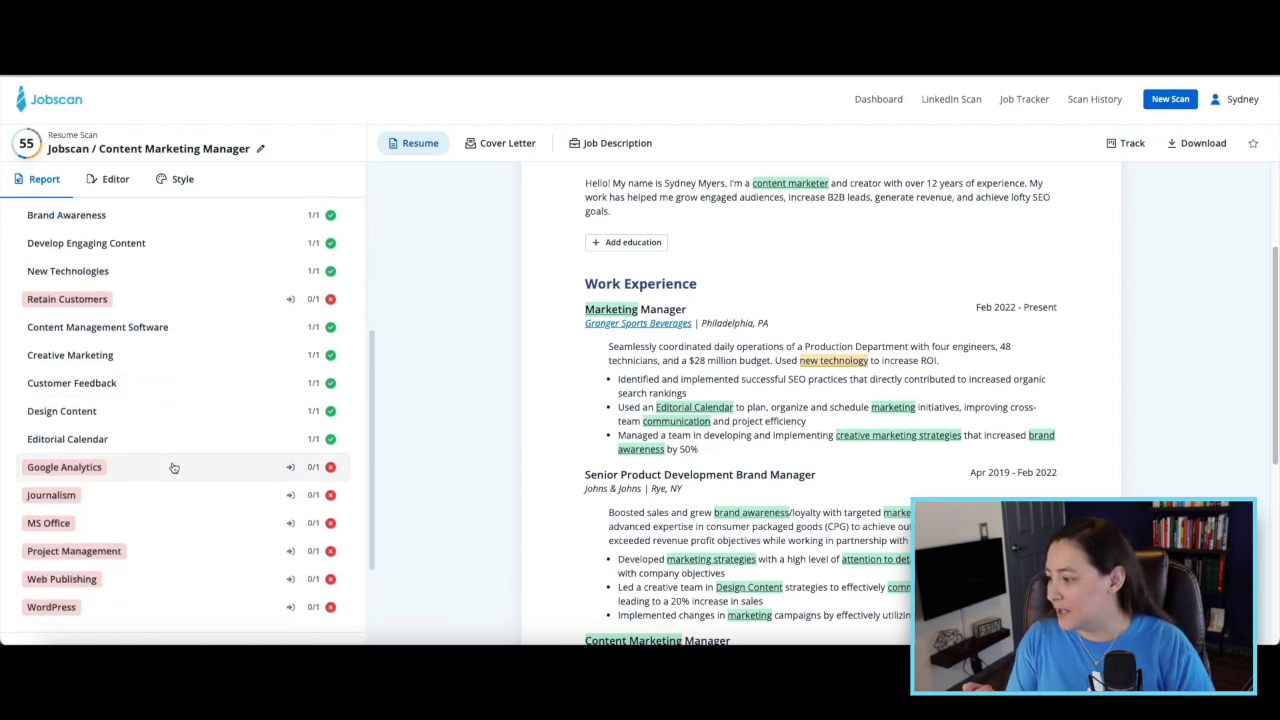
click(164, 467)
scroll(177, 406, down, 2)
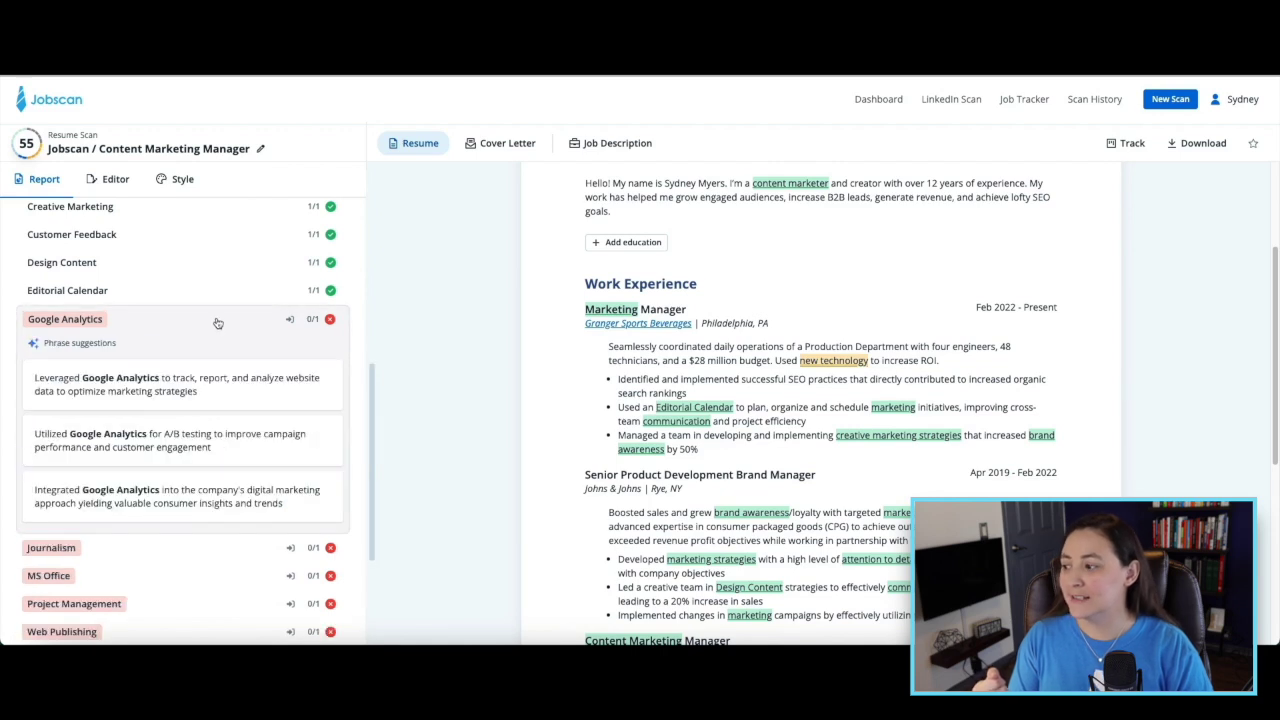
scroll(214, 323, down, 1)
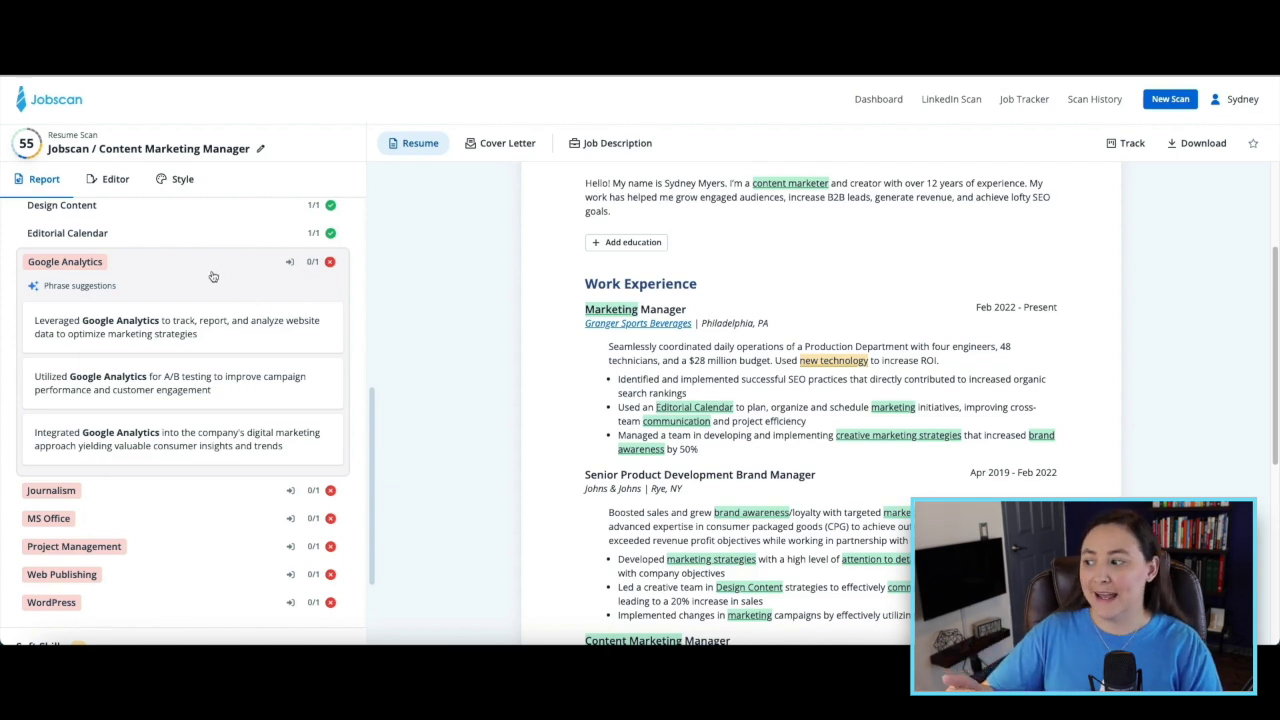
Collapse the Google Analytics suggestions and show the Creative Marketing phrase suggestions
click(209, 270)
scroll(194, 337, up, 2)
click(178, 292)
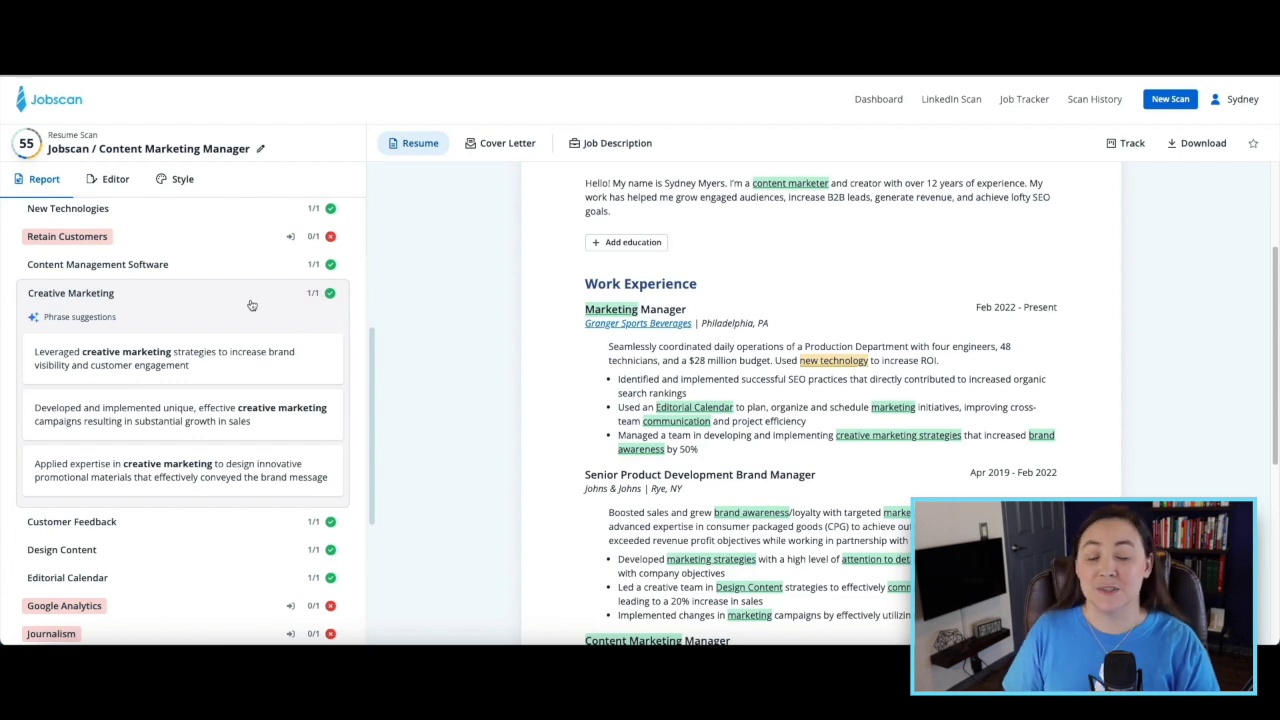
scroll(252, 305, down, 1)
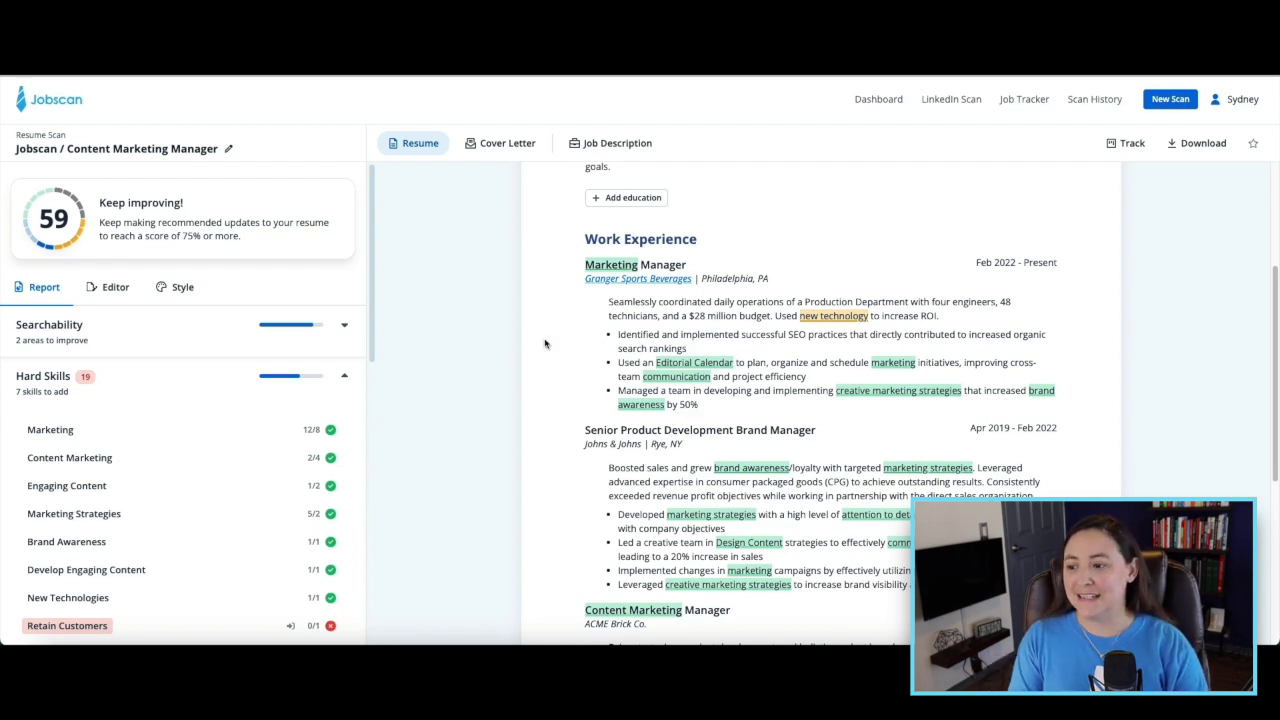
Open the first job paragraph for editing to reveal its Rephrase button
click(684, 310)
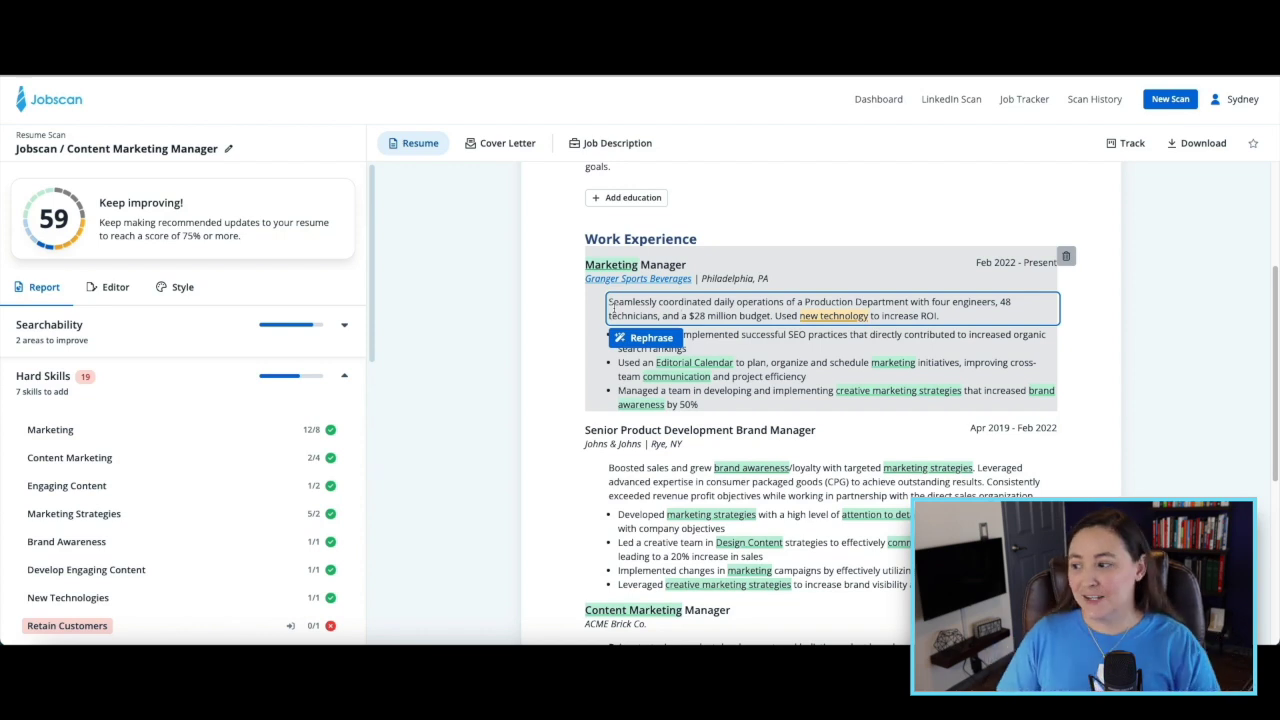
Collapse Hard Skills and expand Recruiter Tips to show layout, words-to-avoid and web presence findings
click(344, 376)
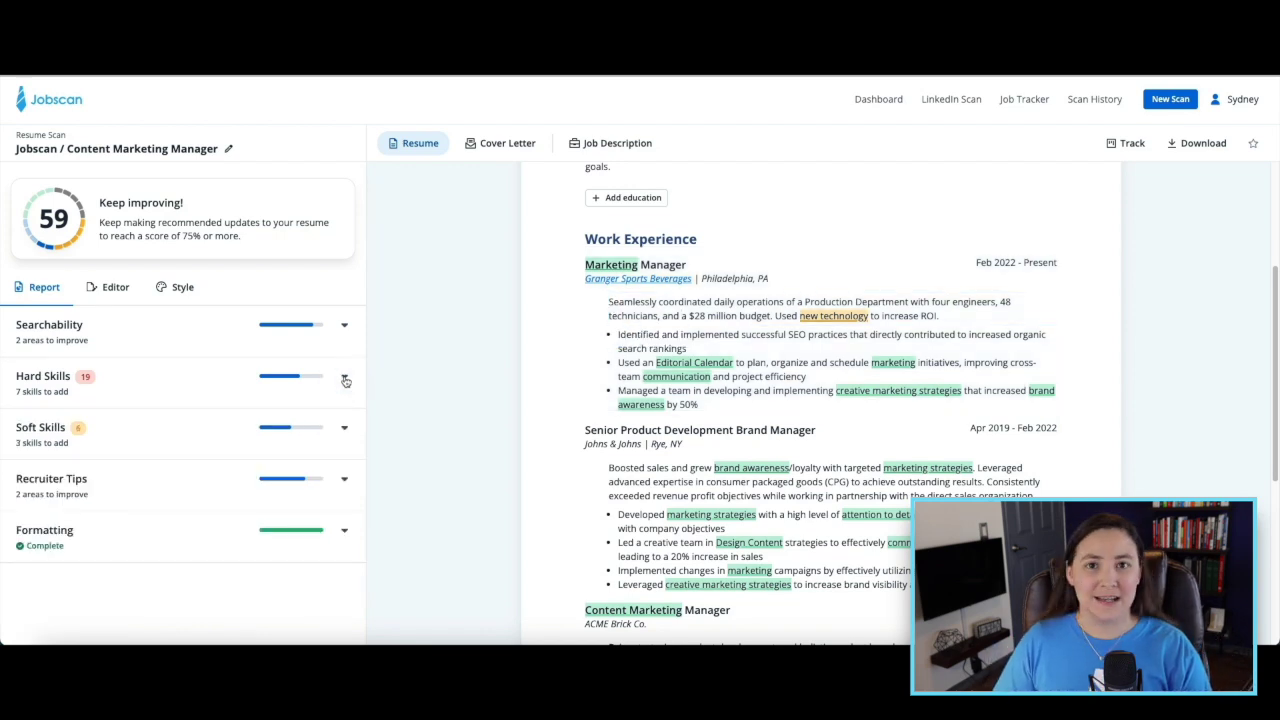
click(344, 478)
scroll(270, 450, down, 8)
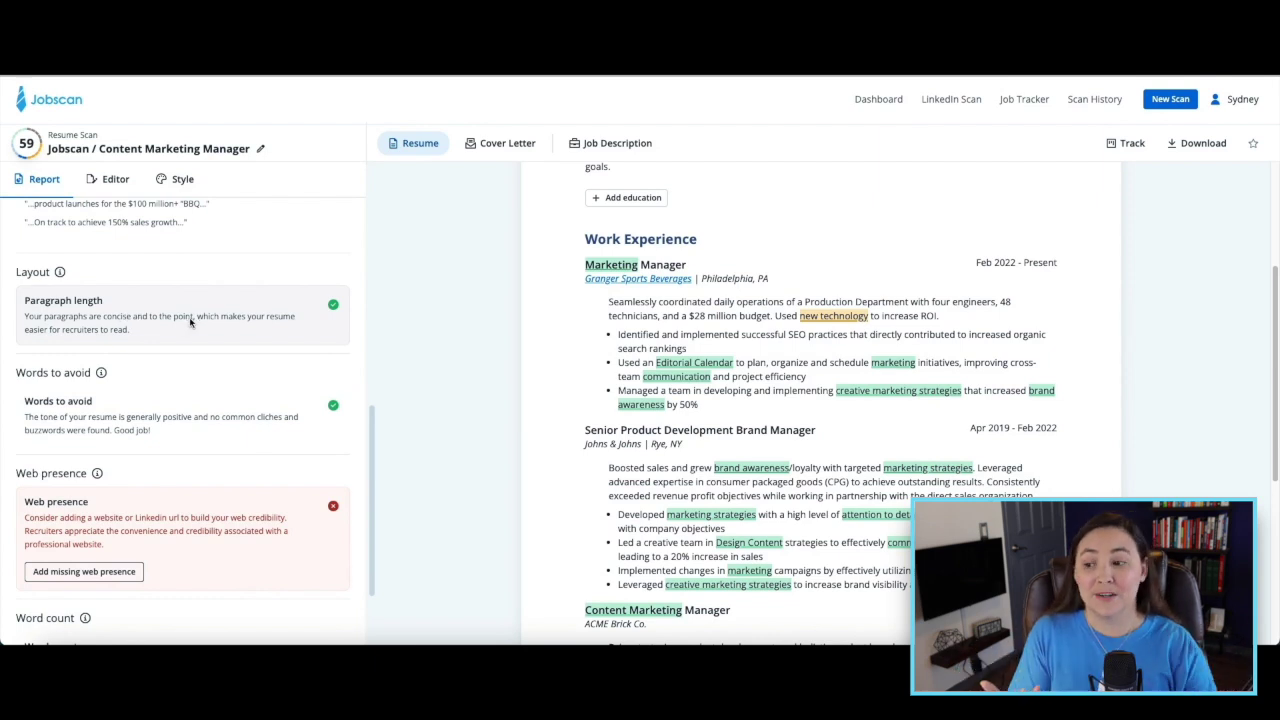
Open the Marketing Manager role's first paragraph for editing to reveal the Rephrase option
click(699, 315)
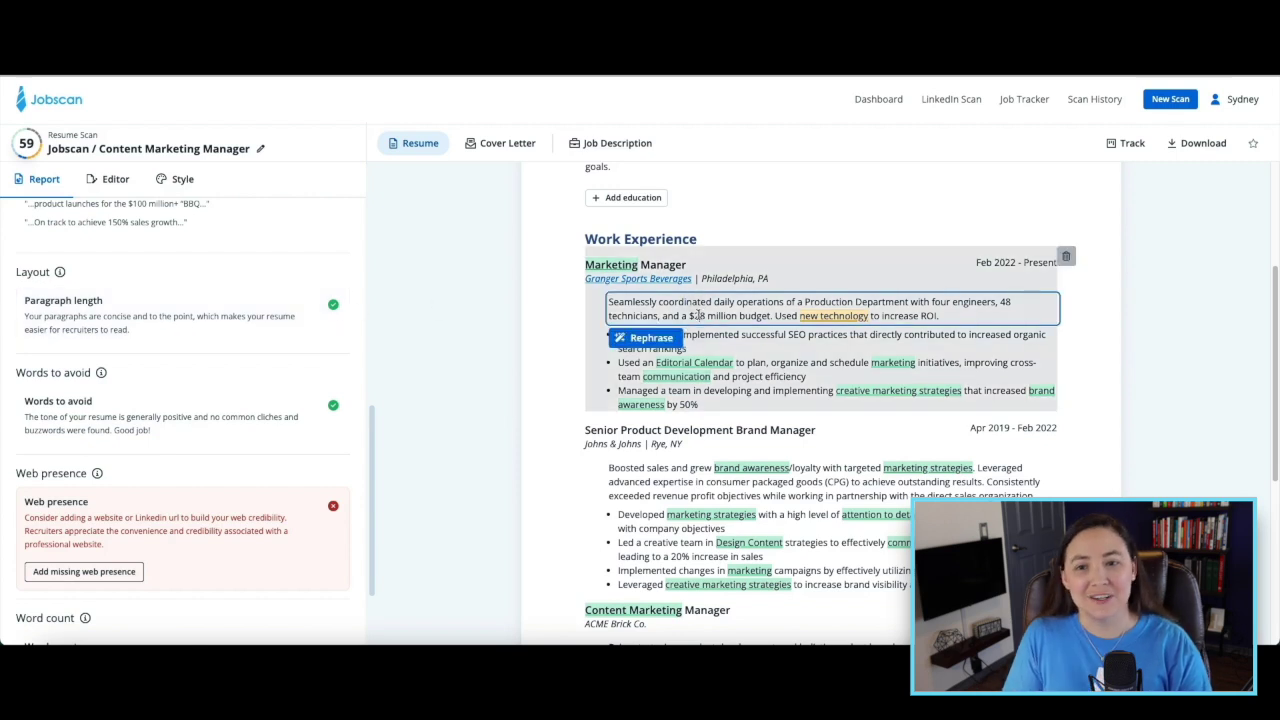